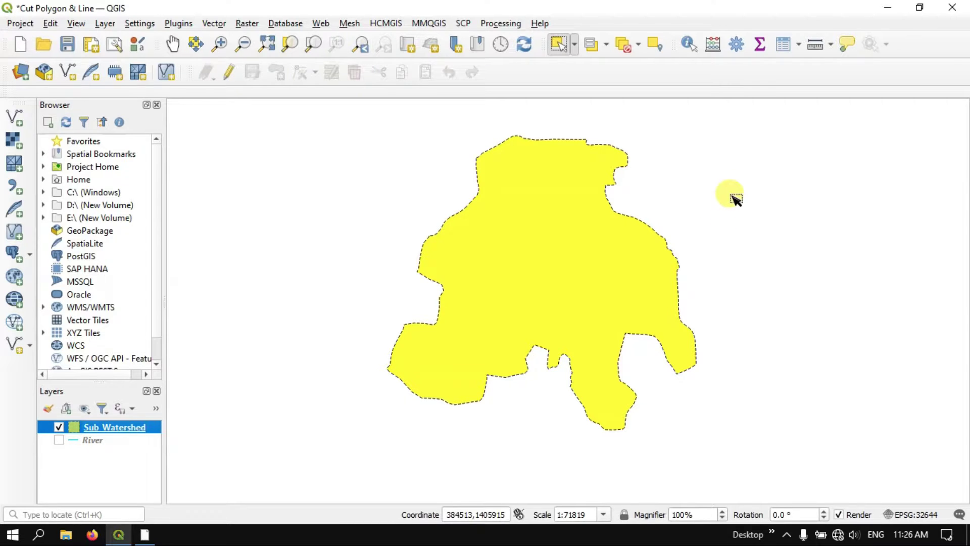
- Turn on the Advanced Digitizing Toolbar from the toolbar context menu
right_click(773, 74)
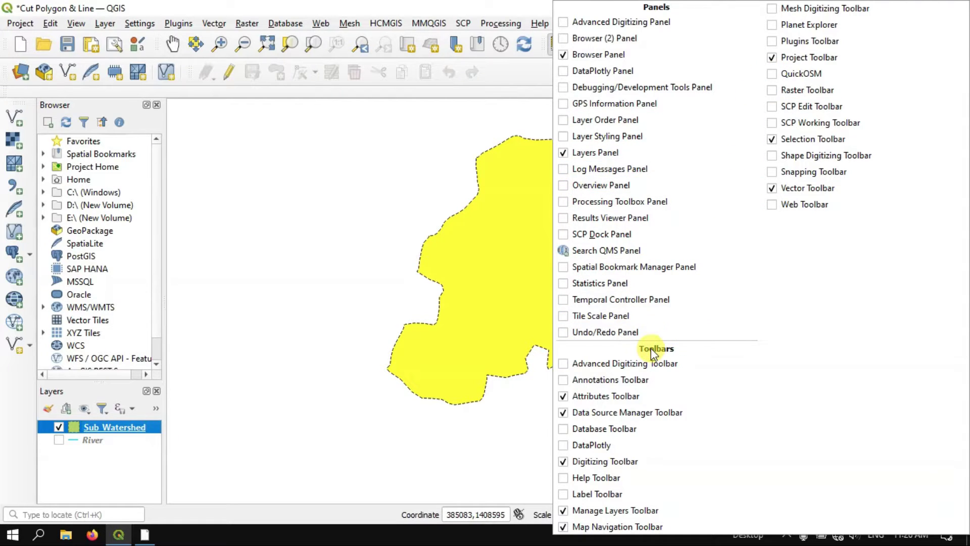
click(563, 365)
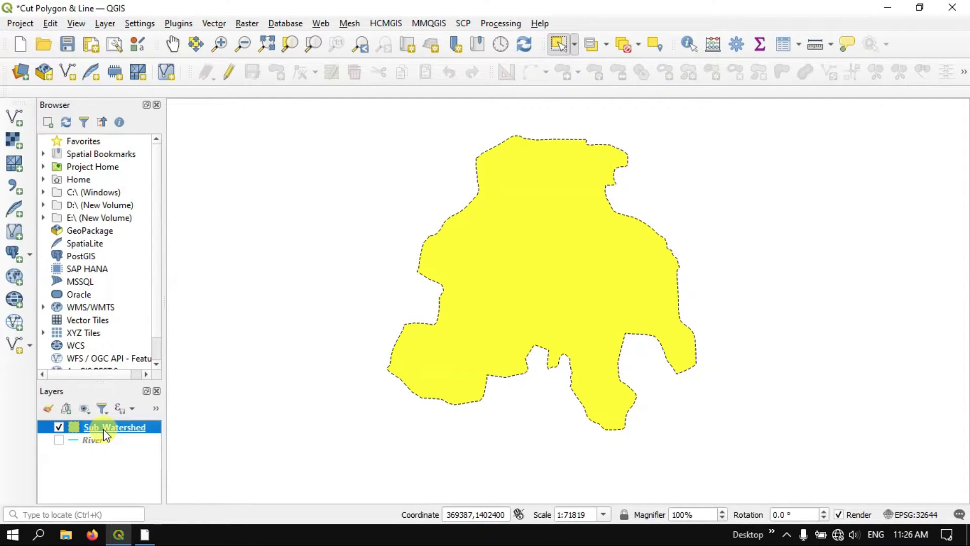
- Start editing the Sub Watershed layer and activate the Split Features tool
click(230, 74)
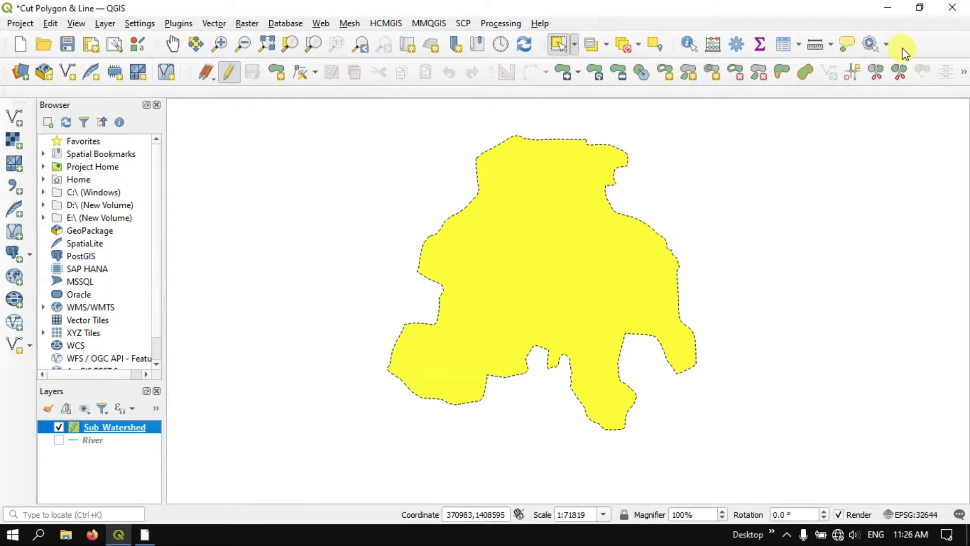
click(880, 75)
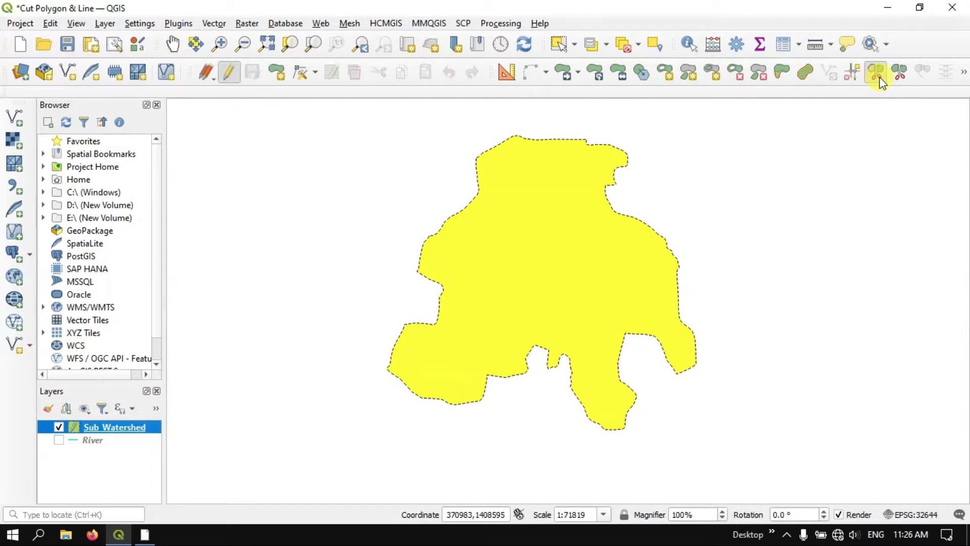
click(414, 181)
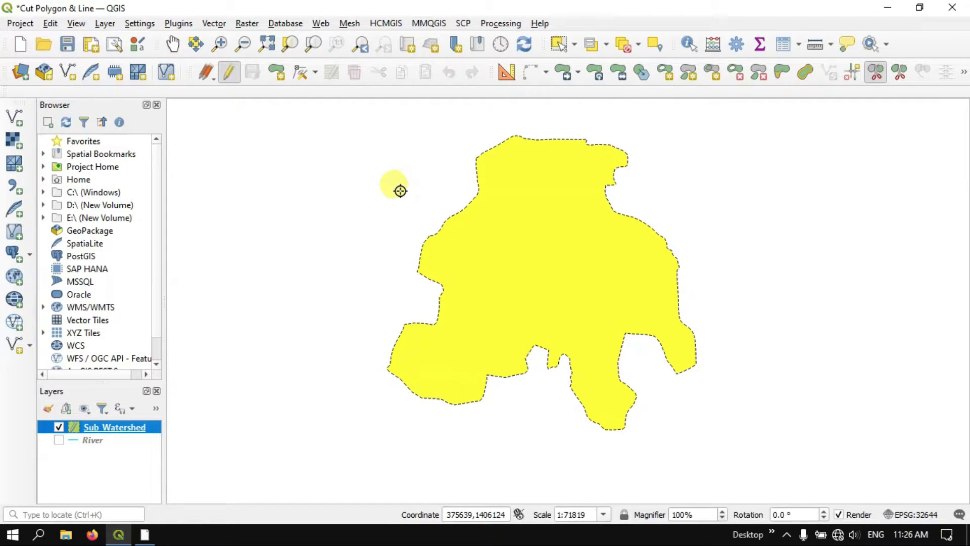
click(445, 190)
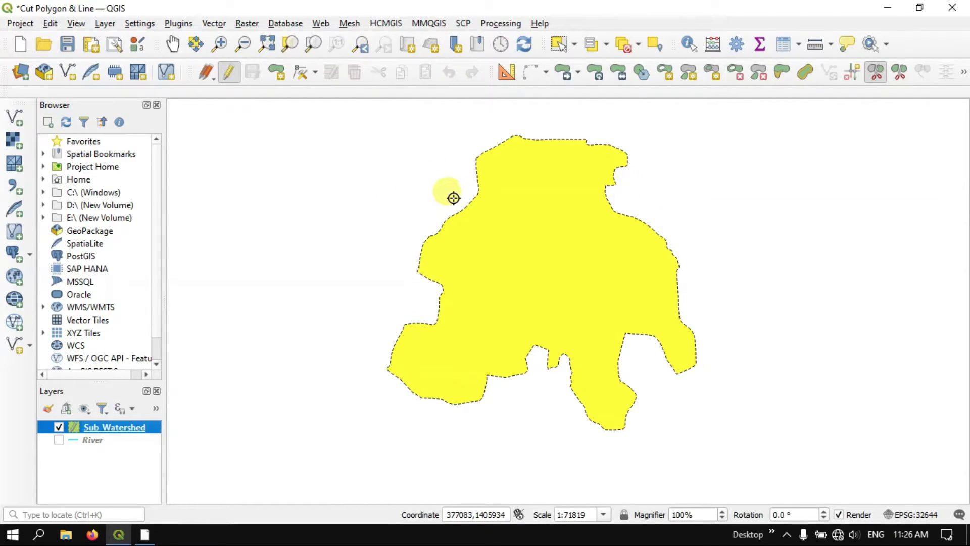
click(109, 425)
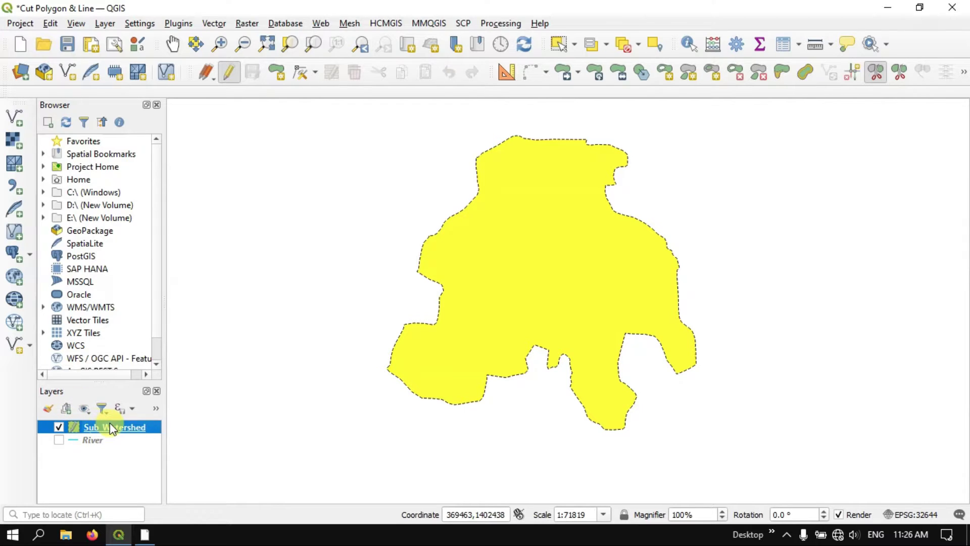
right_click(113, 428)
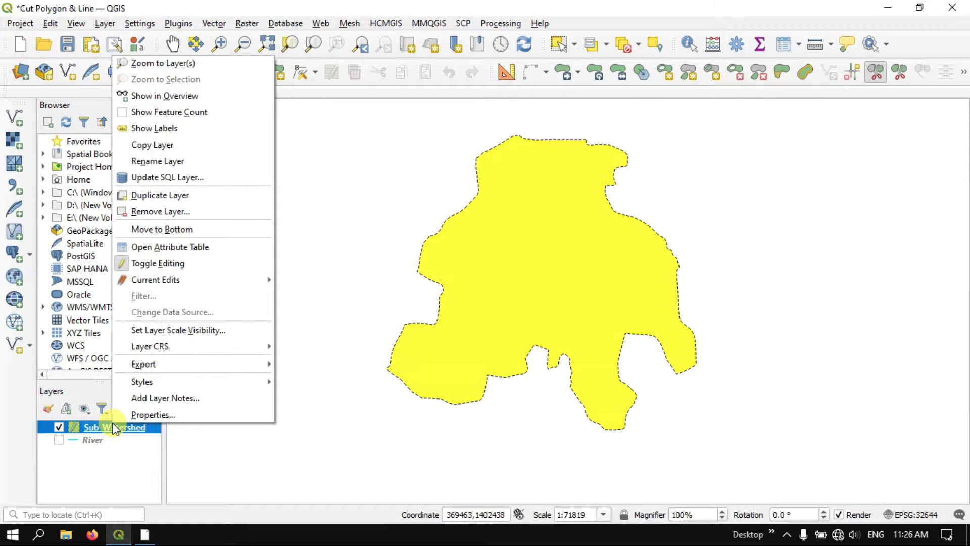
click(166, 249)
key(F6)
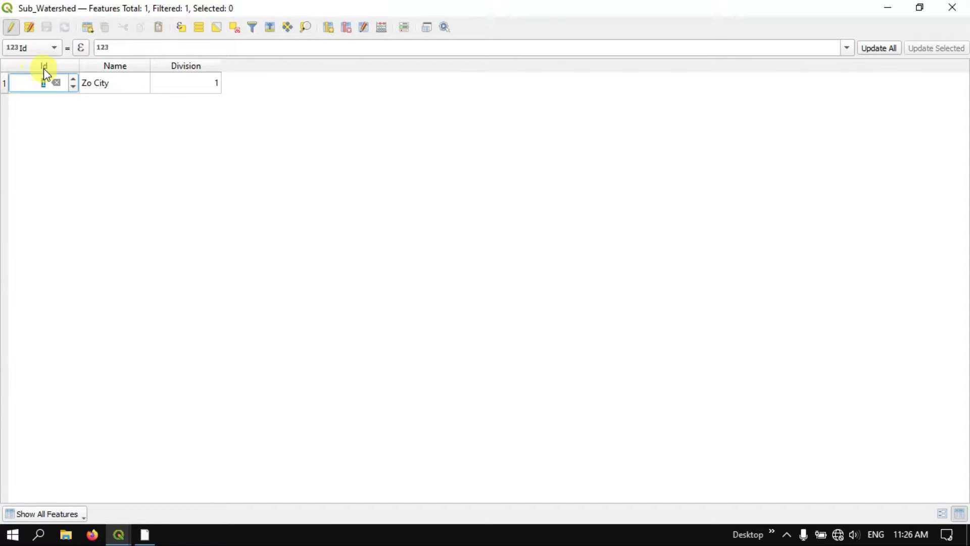
click(61, 65)
double_click(120, 82)
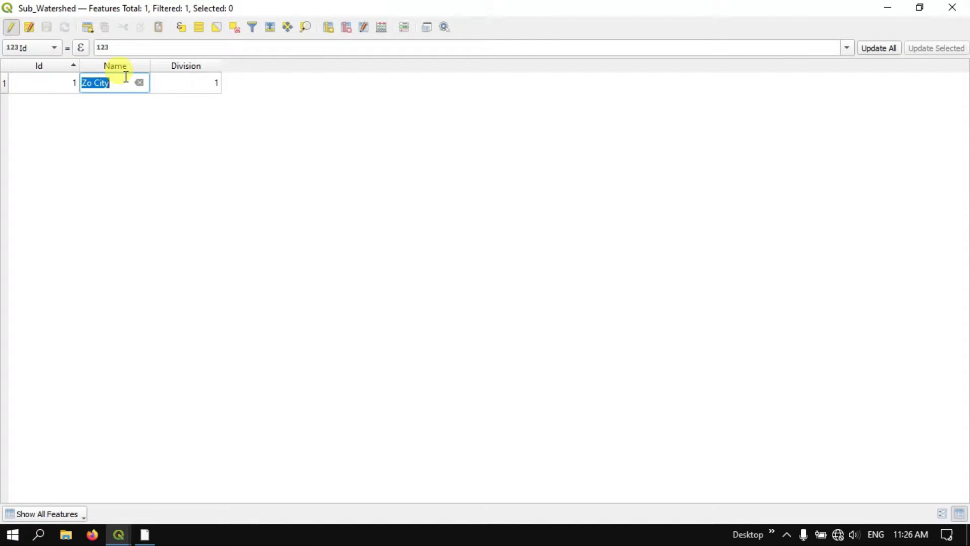
click(36, 116)
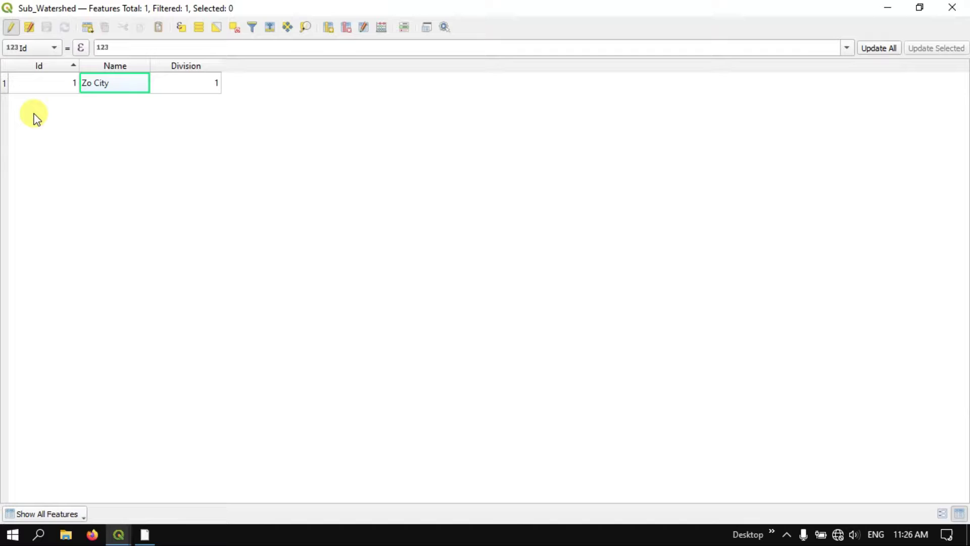
click(889, 13)
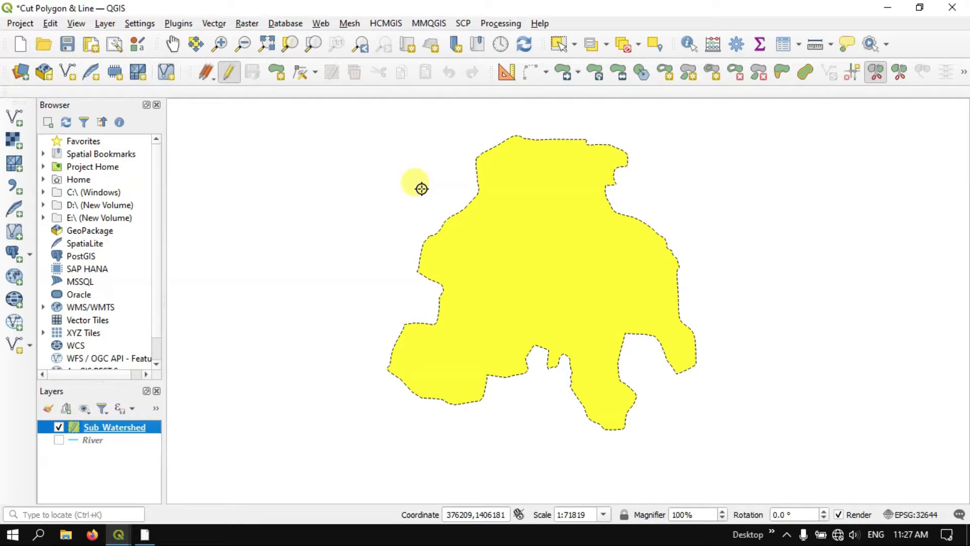
- Cut across the polygon's top with a left-to-right split line, separating the top portion
click(424, 195)
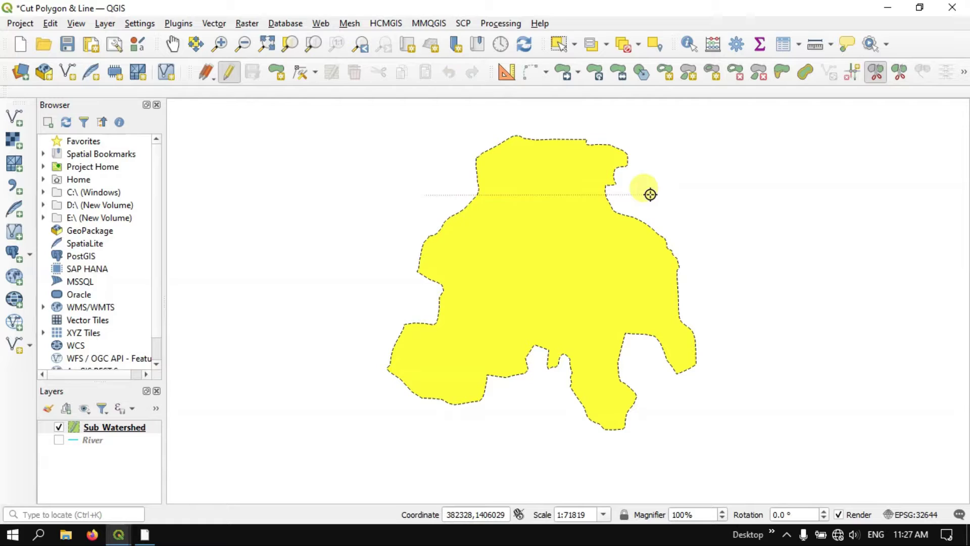
click(651, 194)
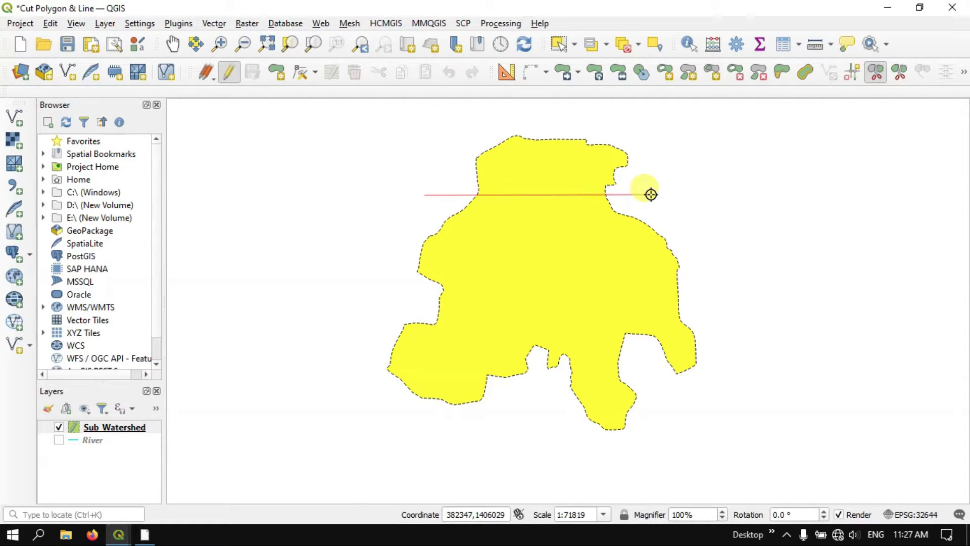
right_click(651, 194)
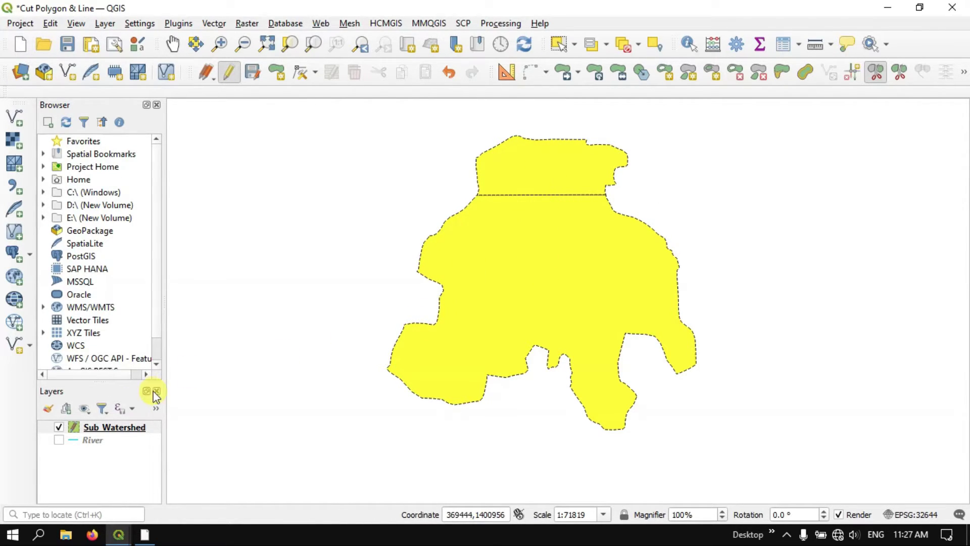
click(230, 514)
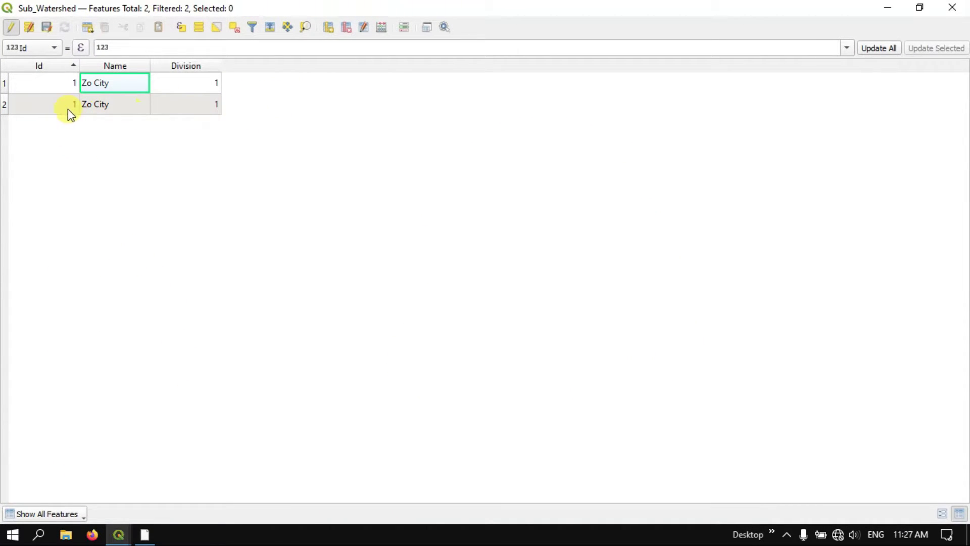
click(5, 88)
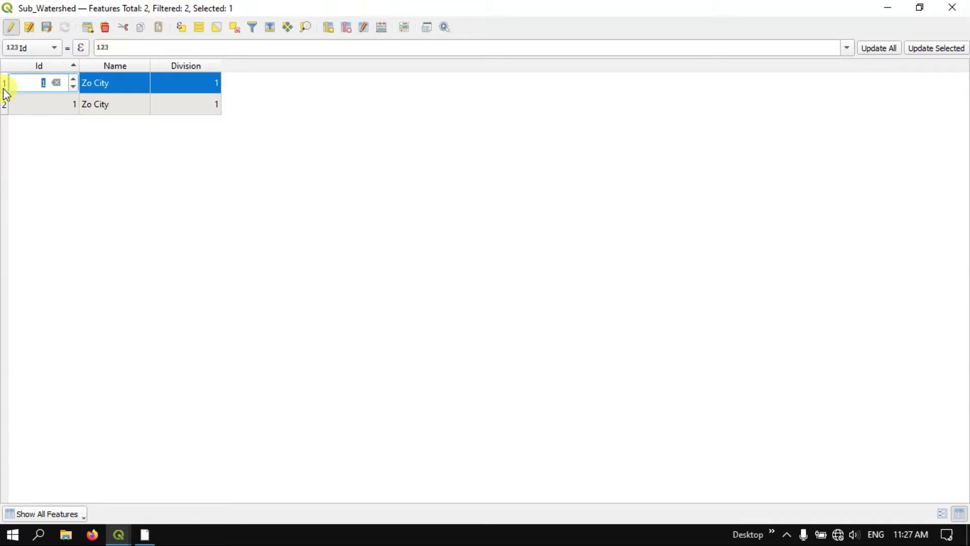
click(5, 104)
click(7, 89)
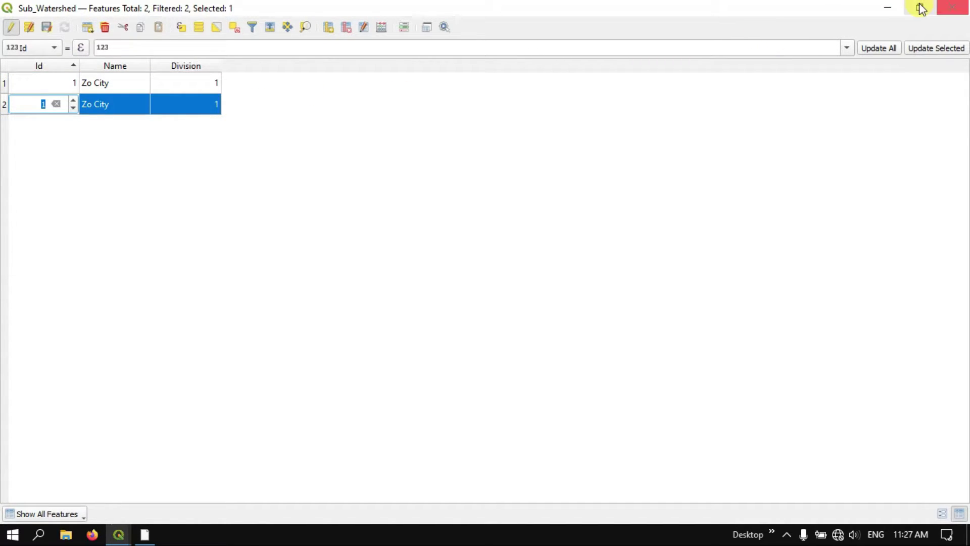
click(888, 8)
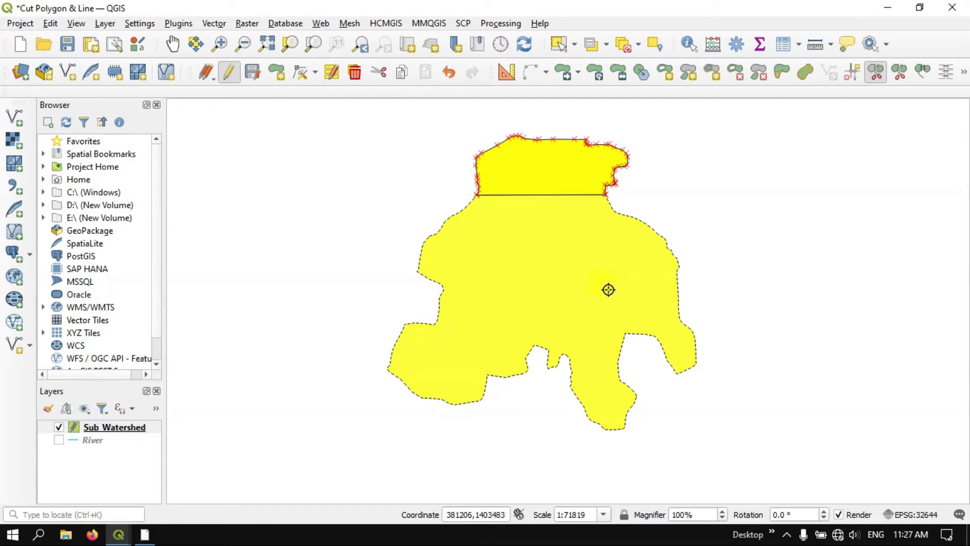
- Select the large lower part of the split Sub Watershed polygon with Select Features
click(393, 300)
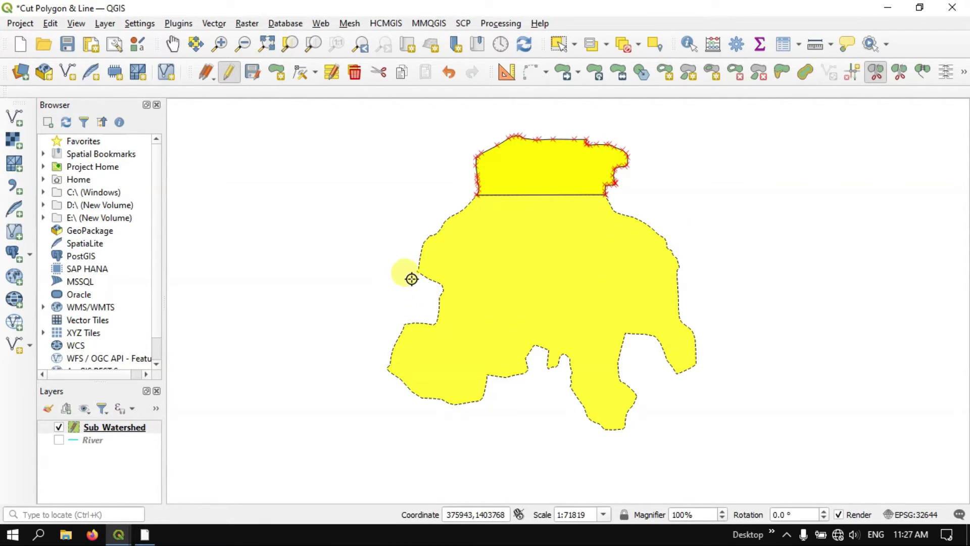
click(432, 267)
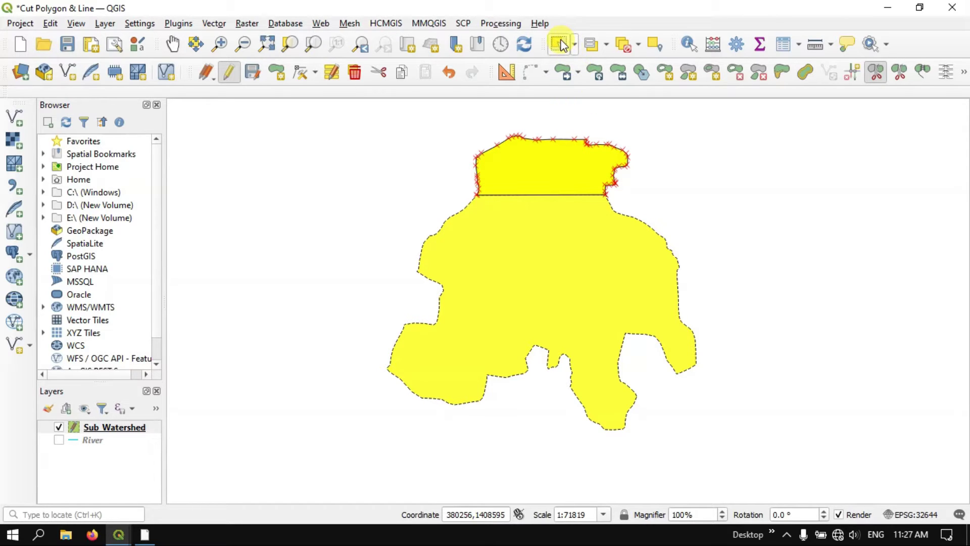
click(560, 45)
click(597, 237)
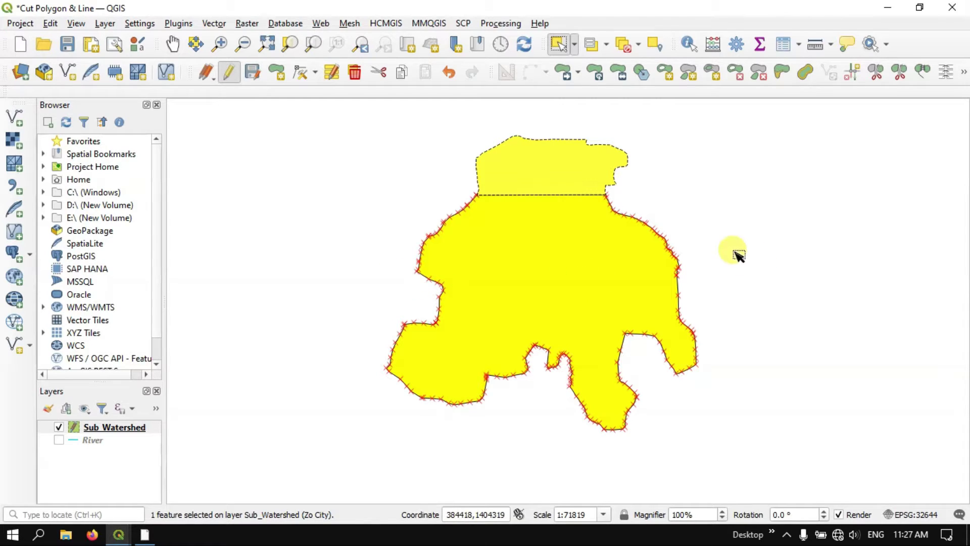
- Draw two more horizontal split lines lower down, leaving the polygon in four stacked strips
click(878, 74)
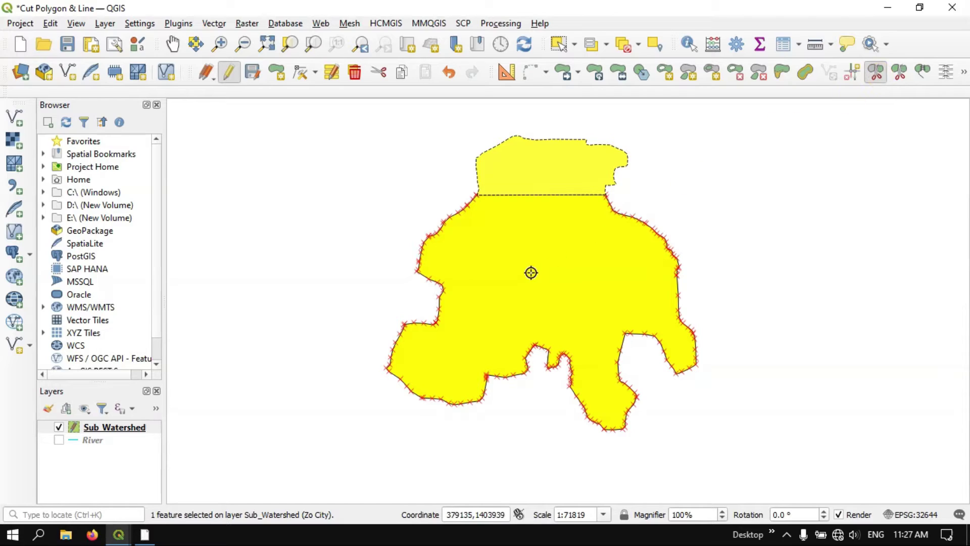
click(374, 266)
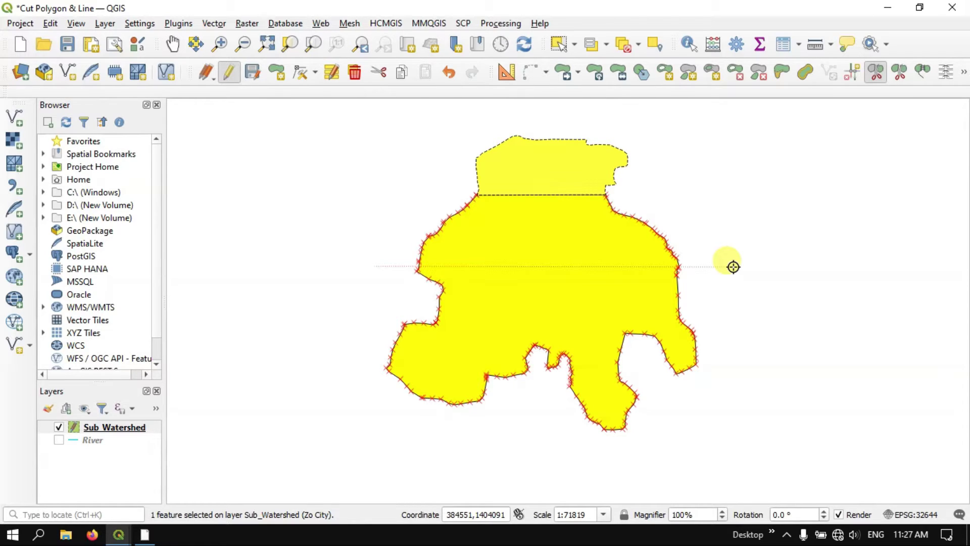
click(733, 266)
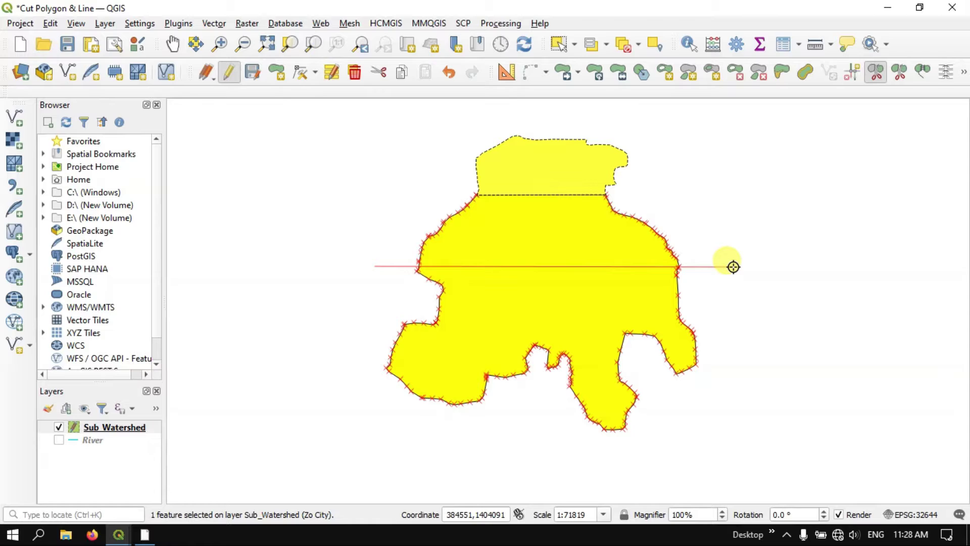
right_click(733, 266)
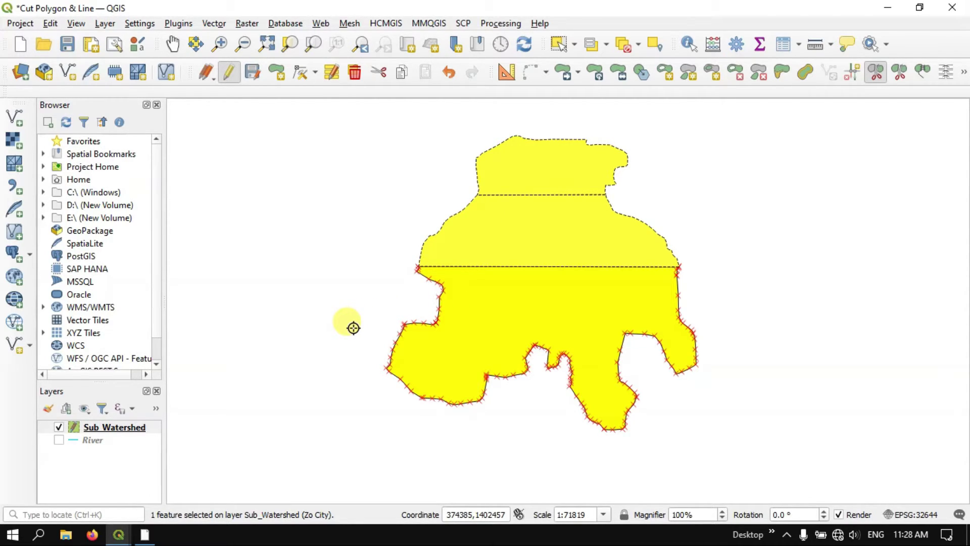
click(353, 327)
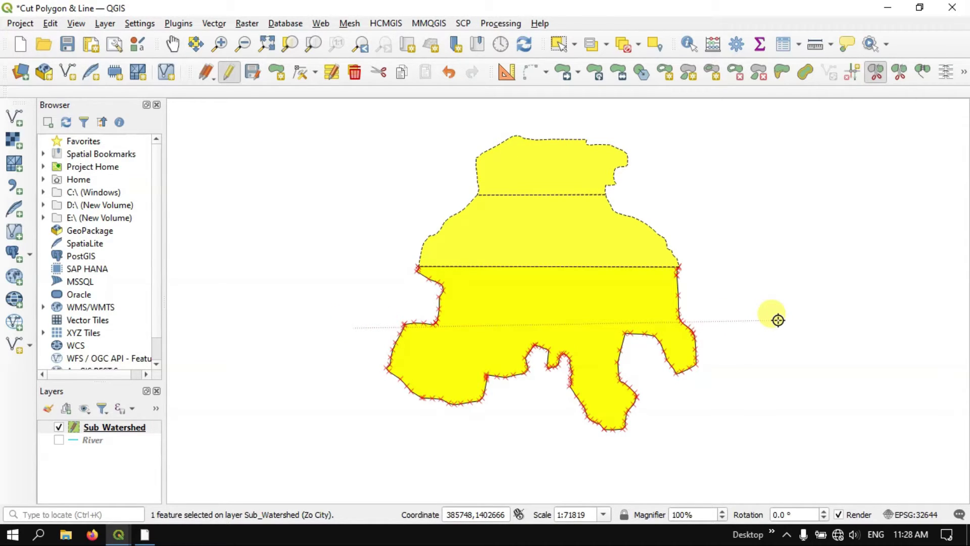
right_click(777, 320)
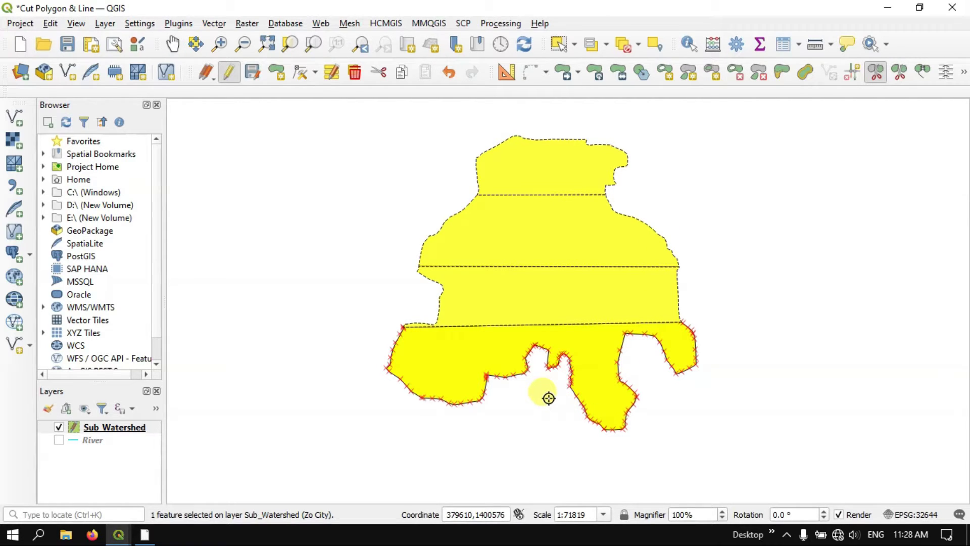
scroll(650, 445, down, 1)
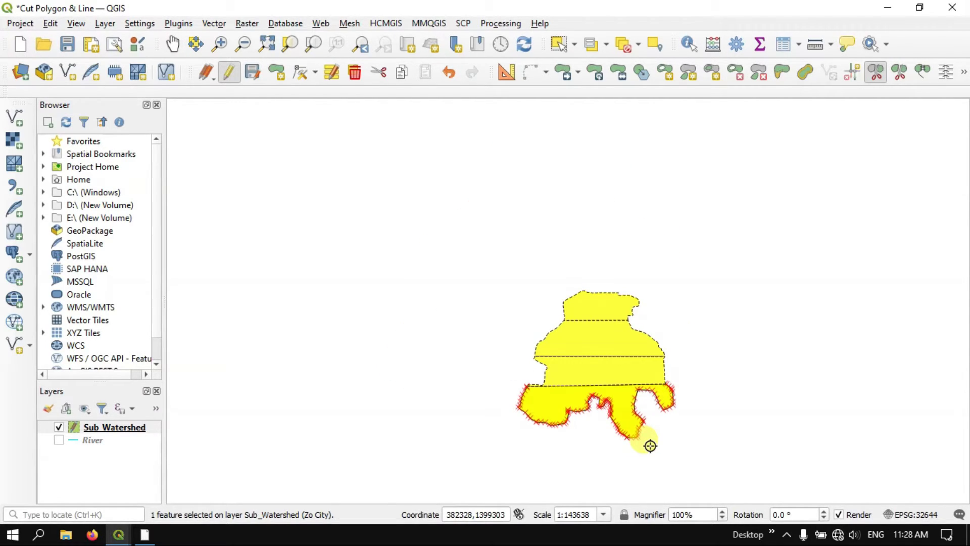
scroll(651, 445, up, 1)
scroll(650, 445, up, 1)
scroll(650, 444, down, 1)
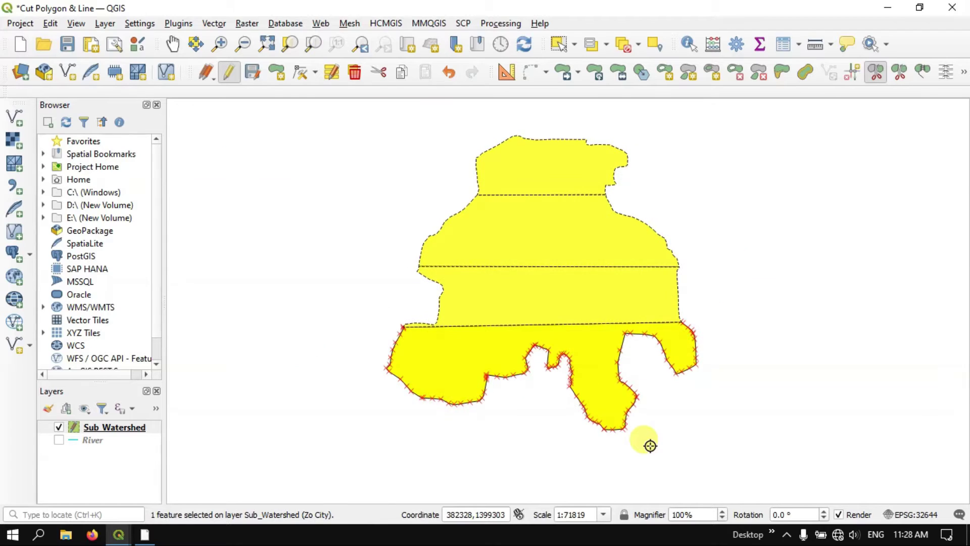
scroll(650, 445, up, 1)
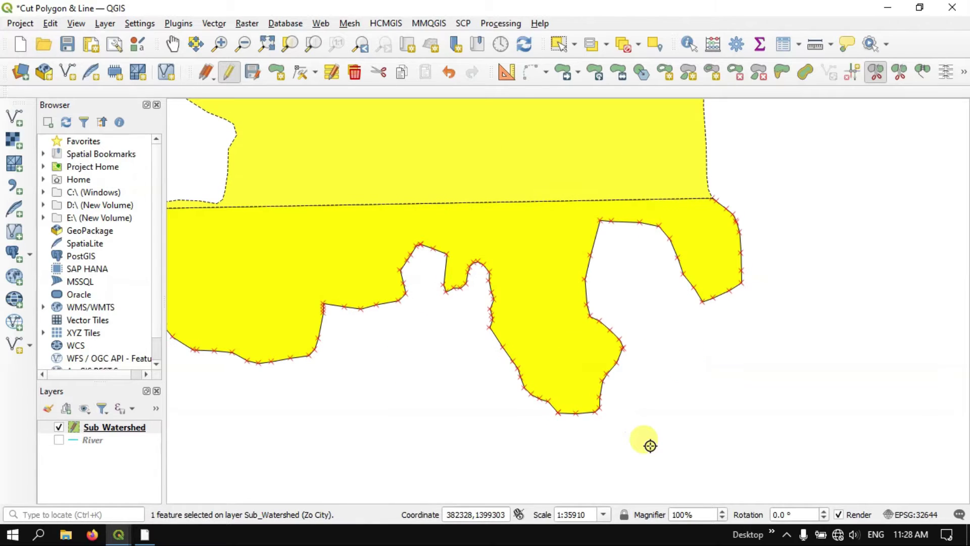
- Draw a split line across the southern lobe, making the polygon five pieces
click(449, 327)
click(672, 318)
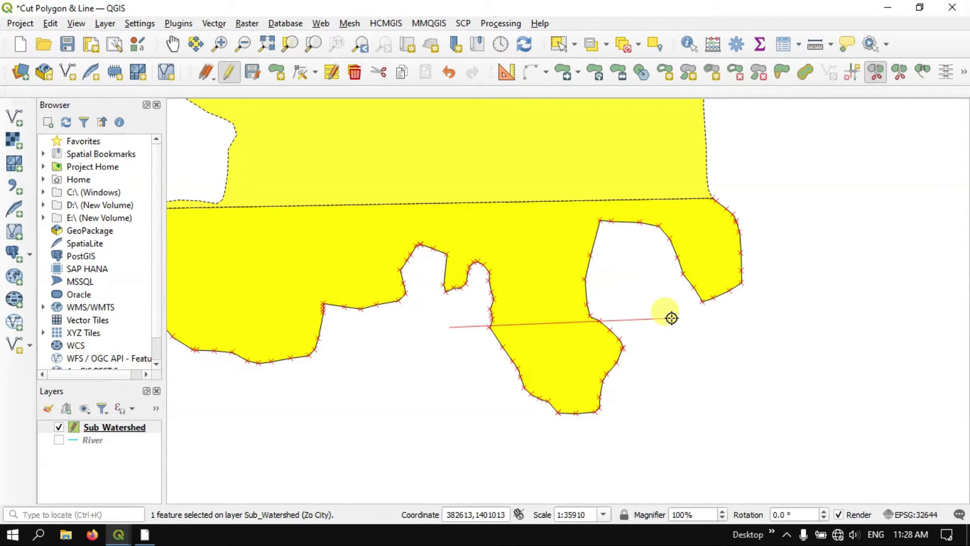
right_click(672, 317)
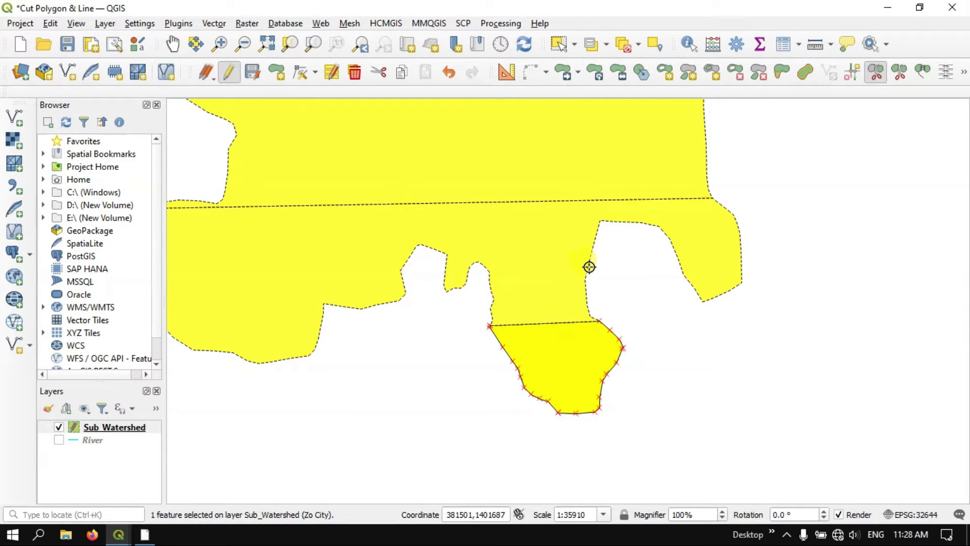
scroll(590, 267, down, 1)
scroll(590, 267, down, 1)
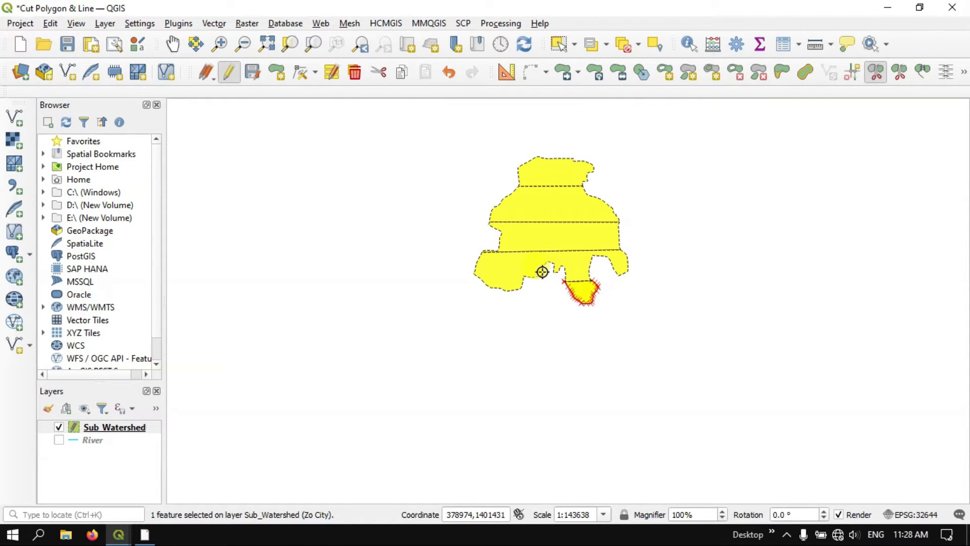
scroll(623, 182, up, 1)
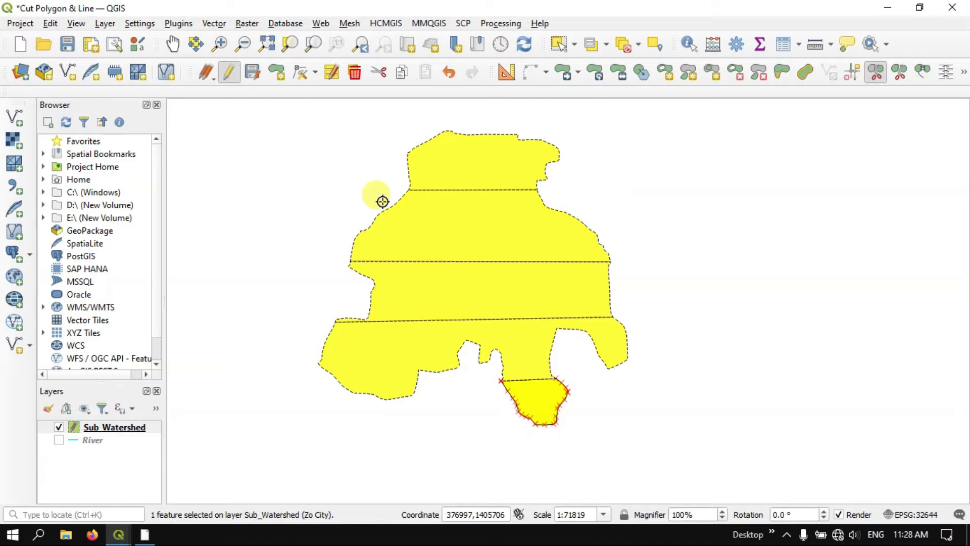
- Save the Sub Watershed split edits and toggle editing off
click(253, 72)
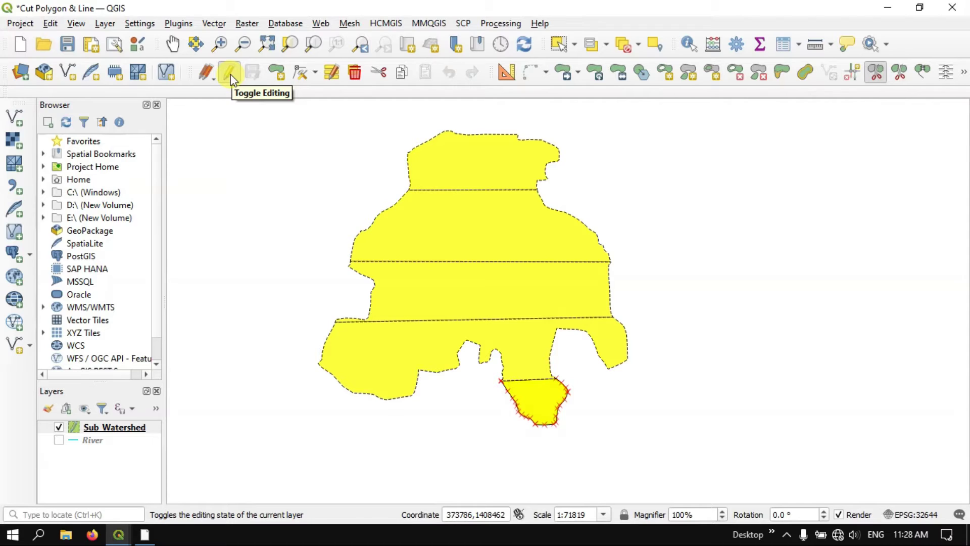
click(230, 74)
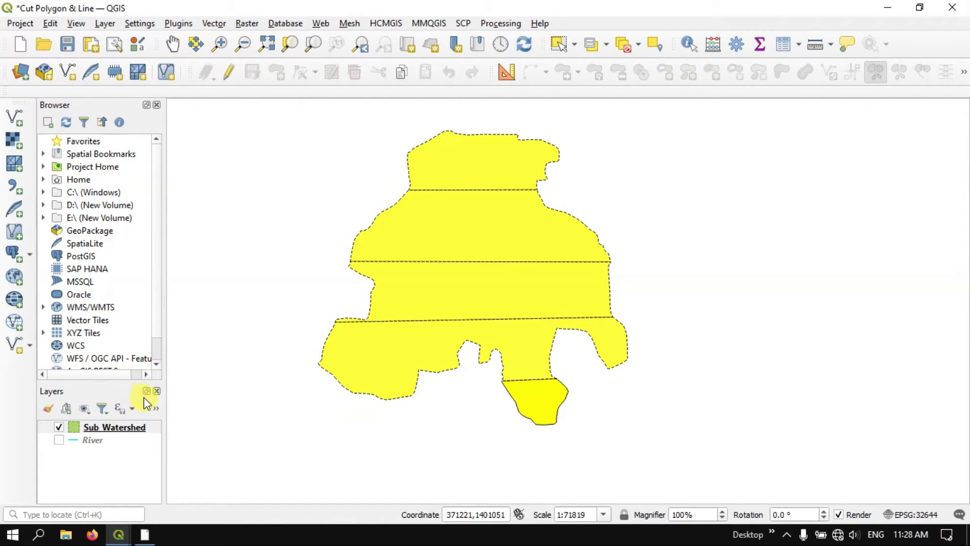
- Hide Sub Watershed, show River, and put the River layer into editing mode
click(59, 429)
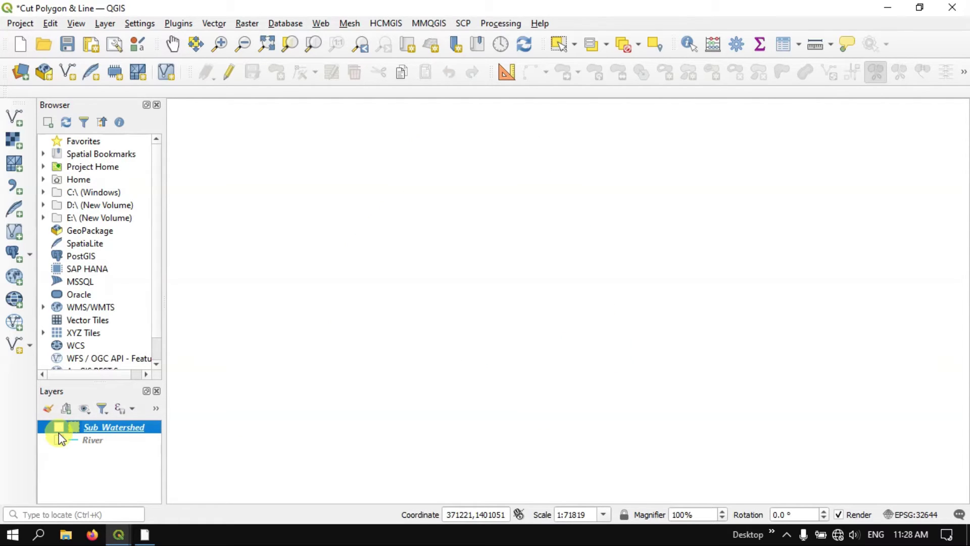
click(59, 442)
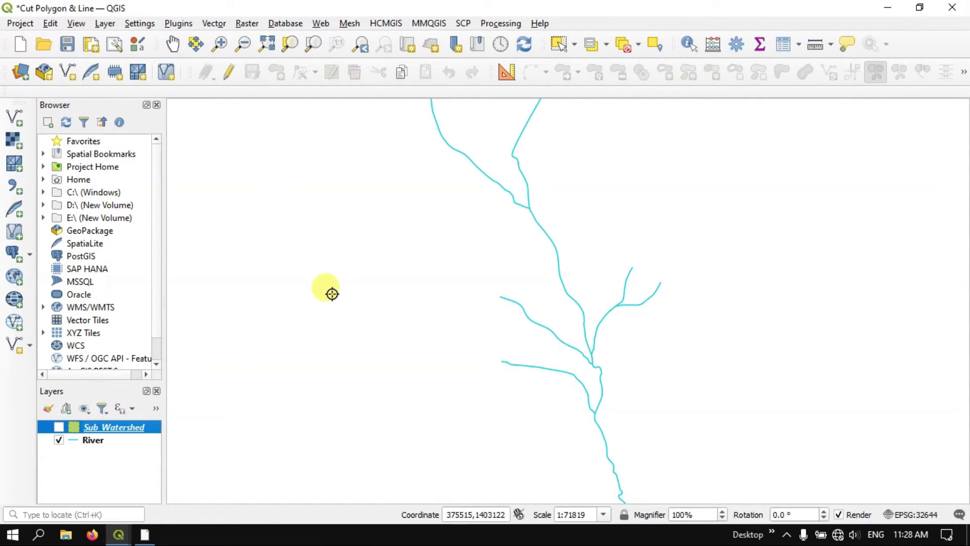
scroll(397, 238, down, 1)
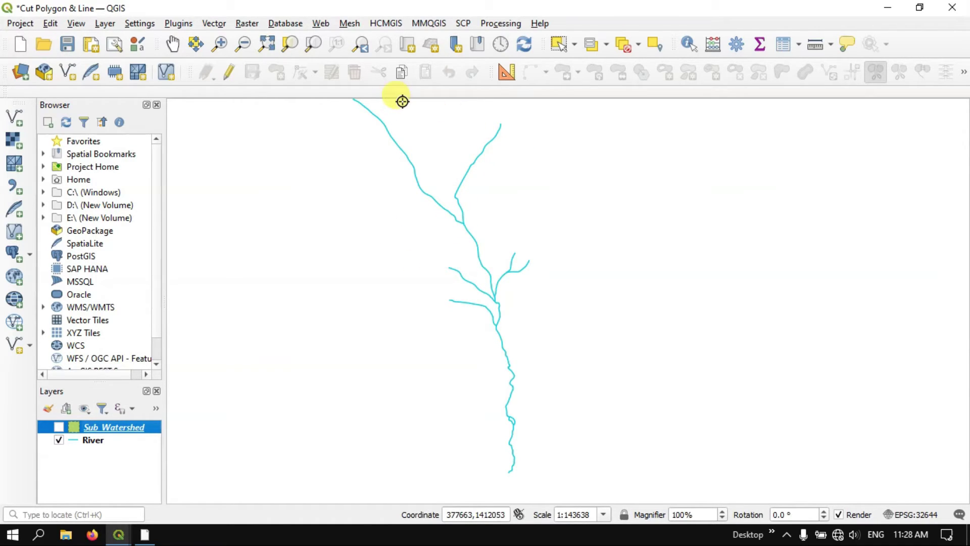
click(231, 74)
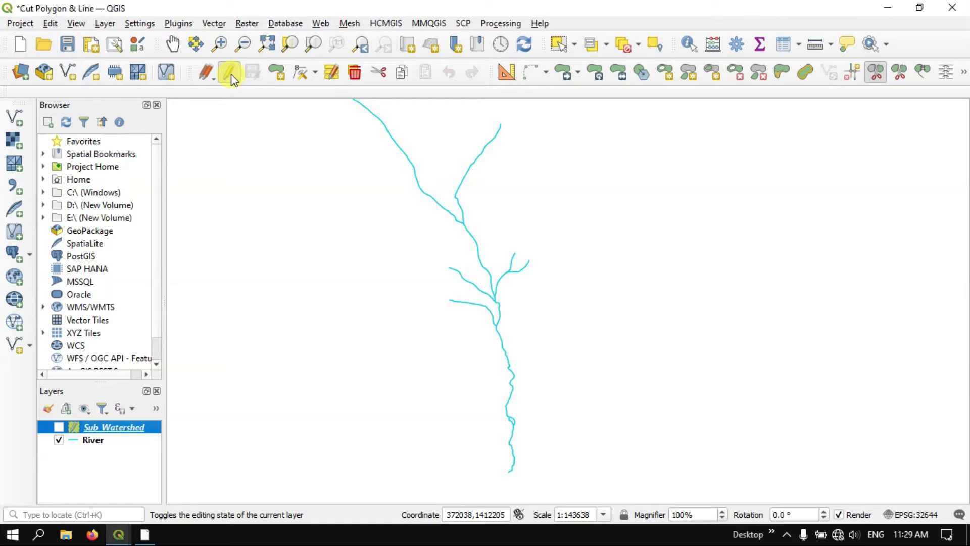
click(107, 441)
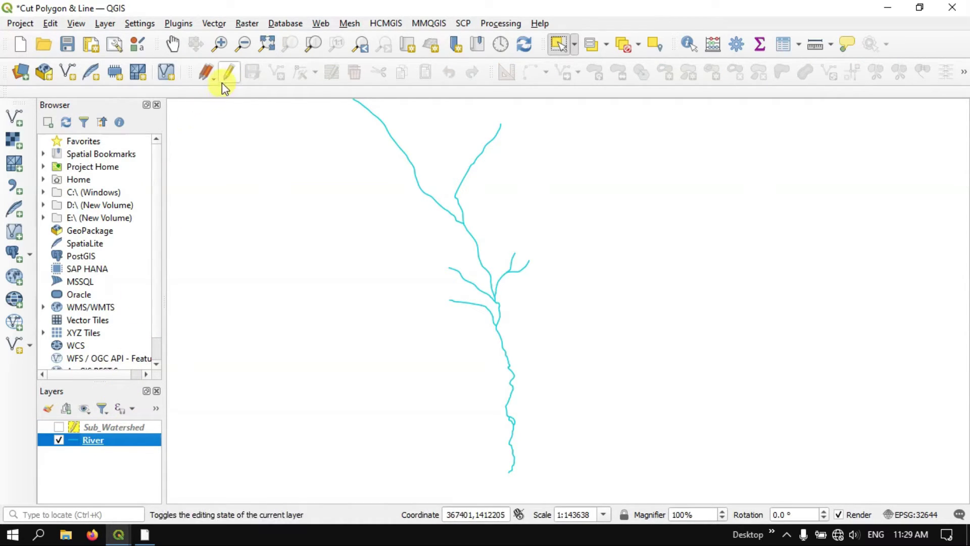
click(136, 426)
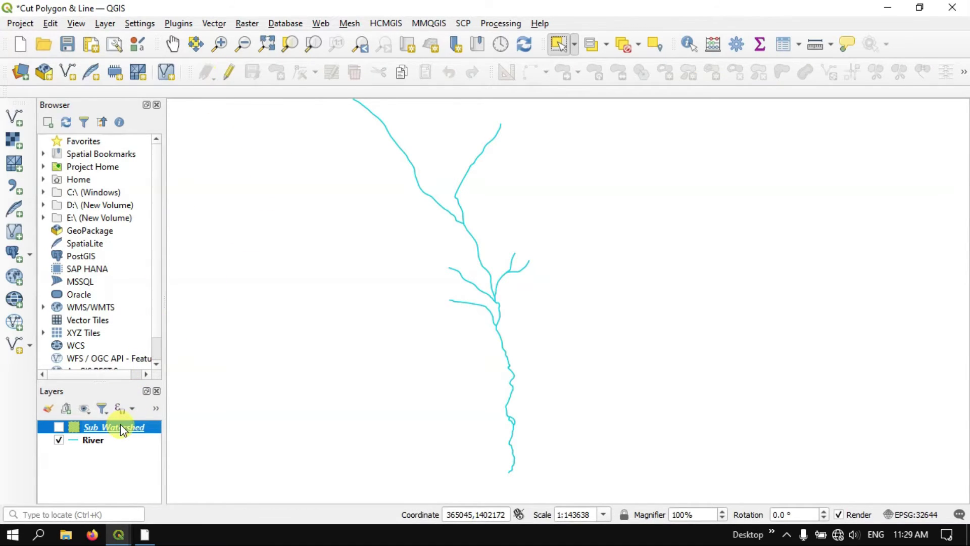
click(117, 441)
click(232, 77)
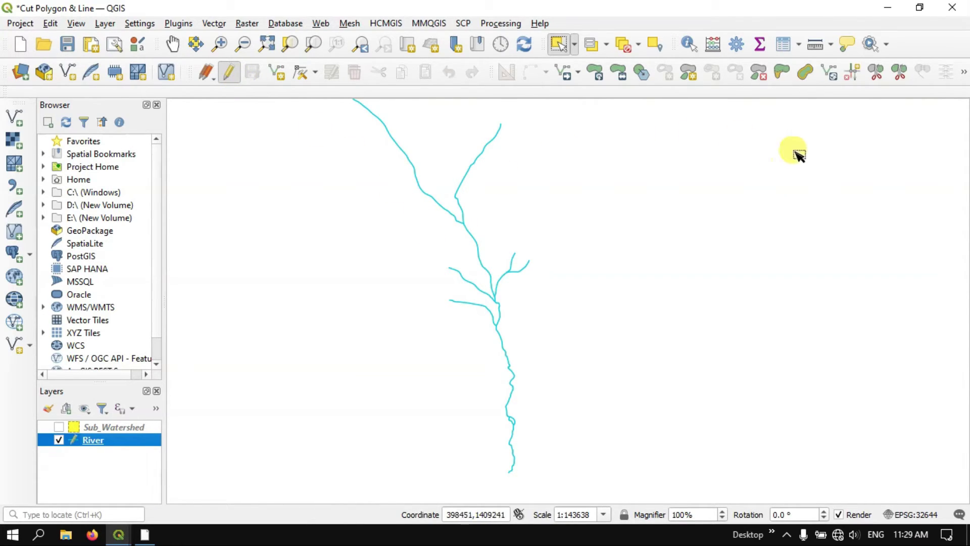
- Split the River line with a cut line, then select the detached upper-left stretch
click(877, 76)
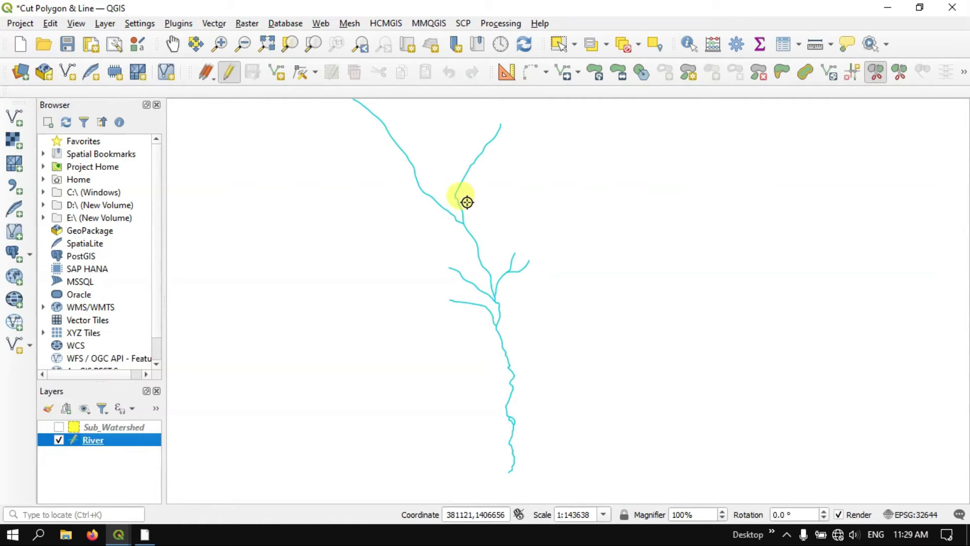
scroll(454, 224, down, 1)
scroll(453, 225, up, 2)
scroll(453, 225, up, 2)
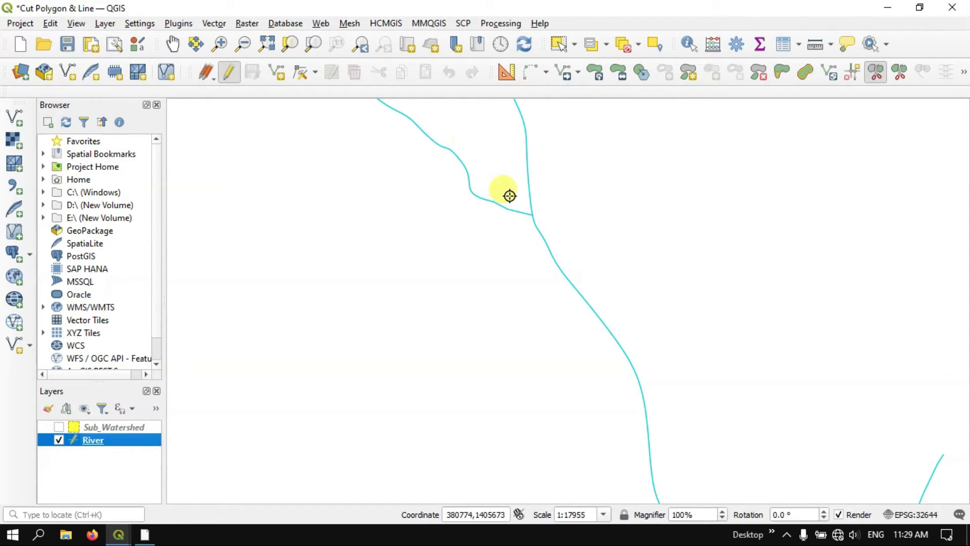
scroll(532, 206, up, 2)
scroll(531, 206, up, 1)
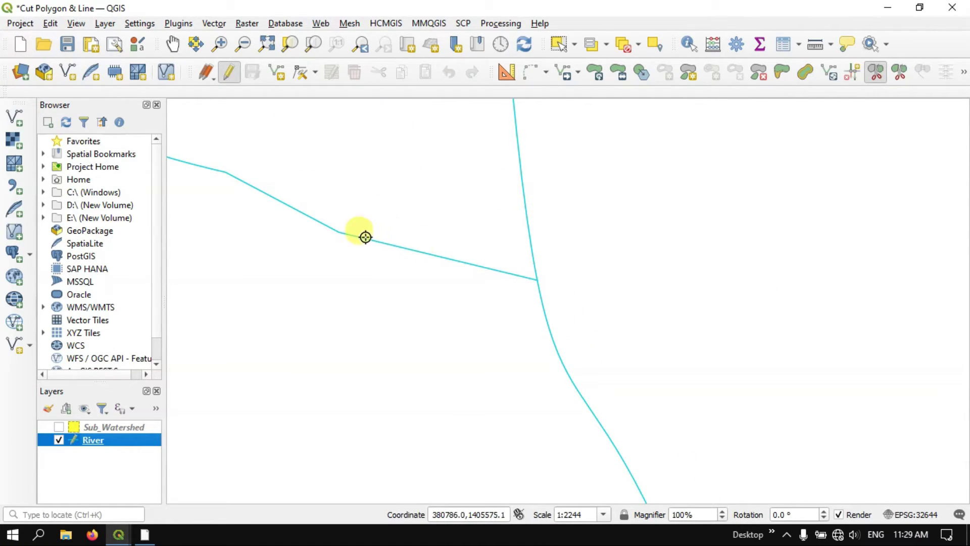
click(320, 290)
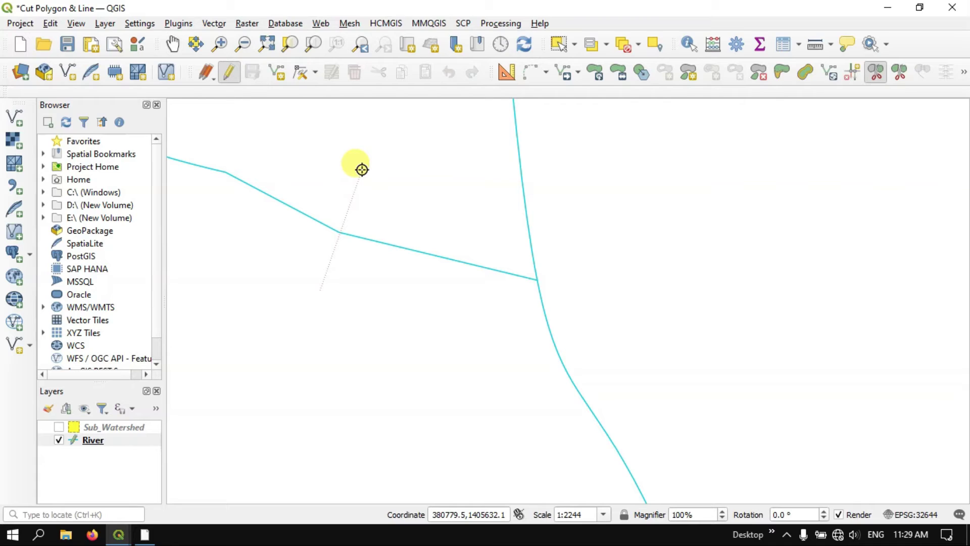
right_click(362, 169)
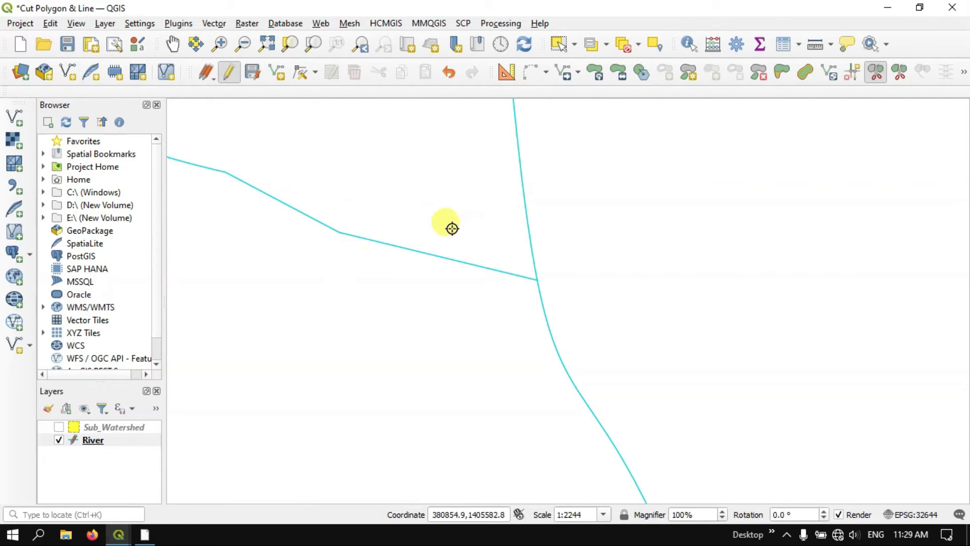
click(555, 46)
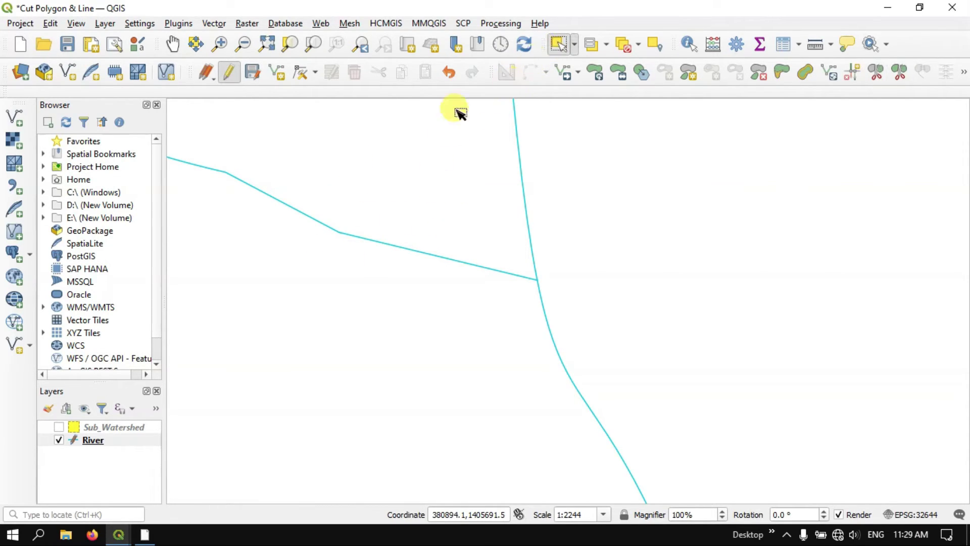
click(271, 200)
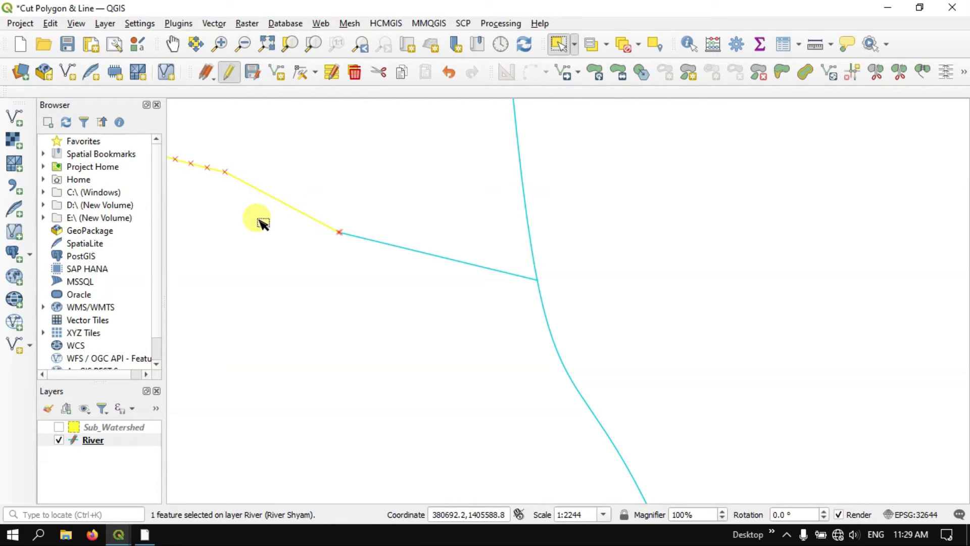
scroll(452, 180, down, 1)
scroll(455, 180, down, 1)
scroll(394, 286, up, 1)
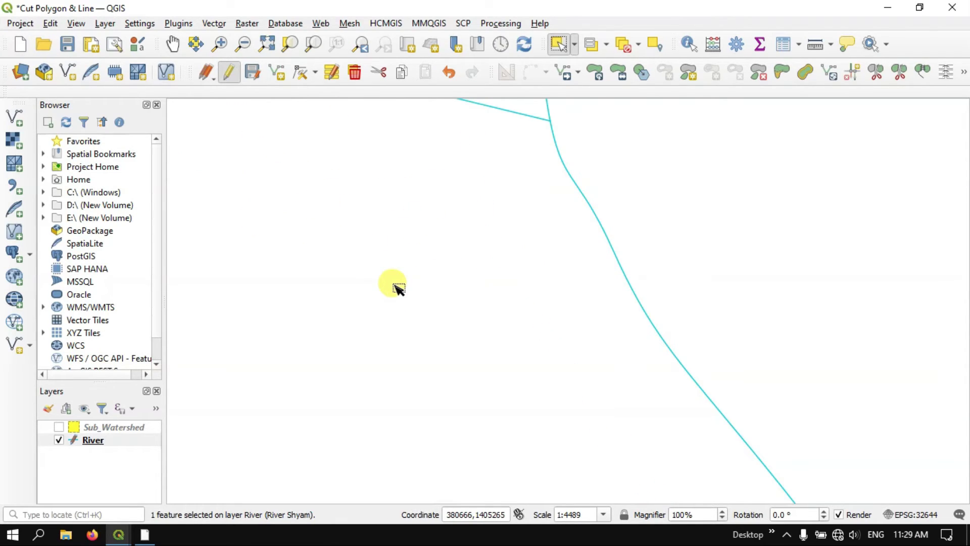
scroll(422, 263, up, 1)
scroll(422, 262, down, 2)
scroll(422, 263, down, 2)
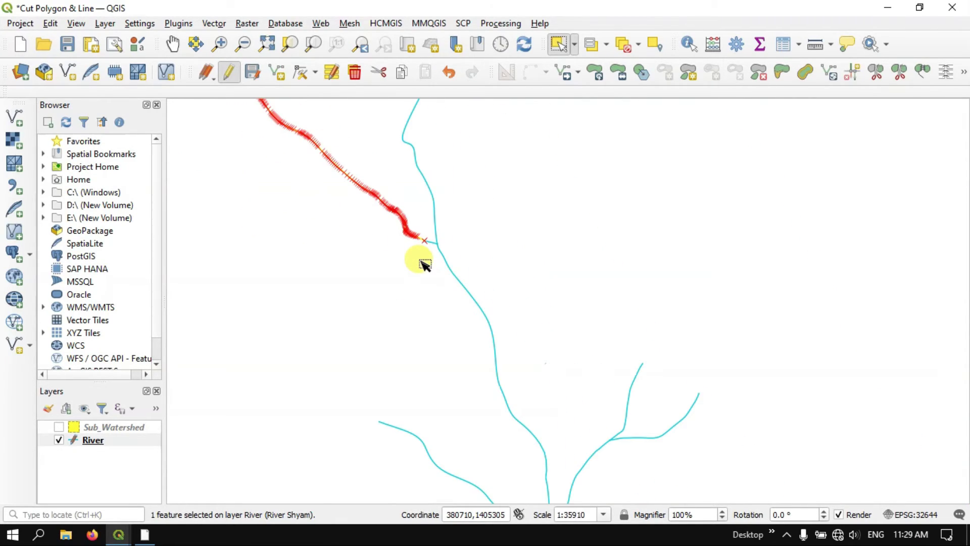
scroll(422, 263, down, 1)
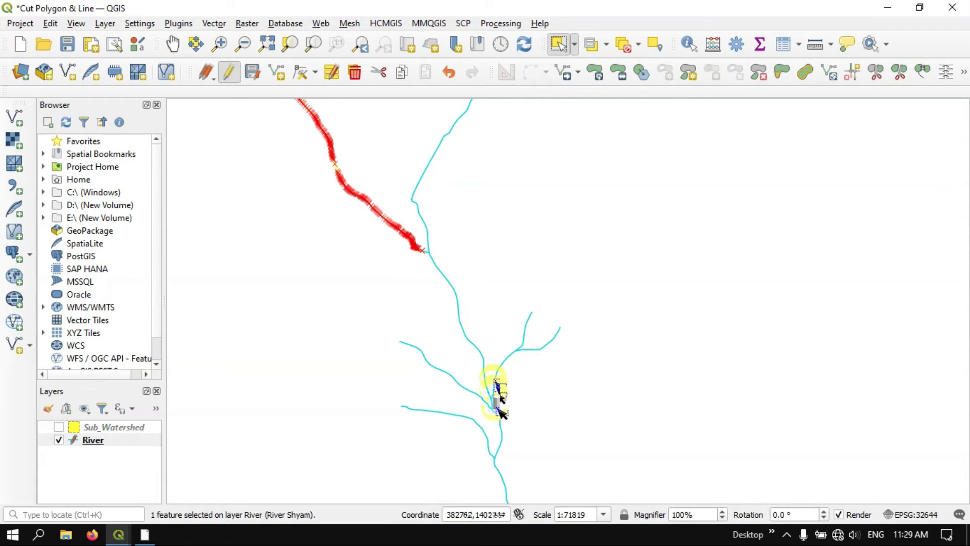
scroll(492, 264, down, 1)
scroll(496, 267, down, 1)
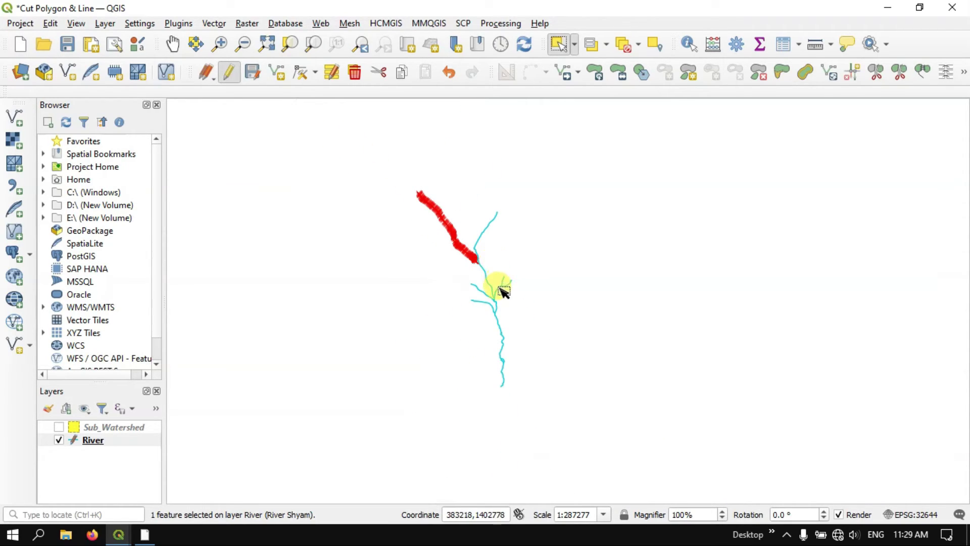
scroll(530, 307, up, 1)
scroll(527, 299, up, 1)
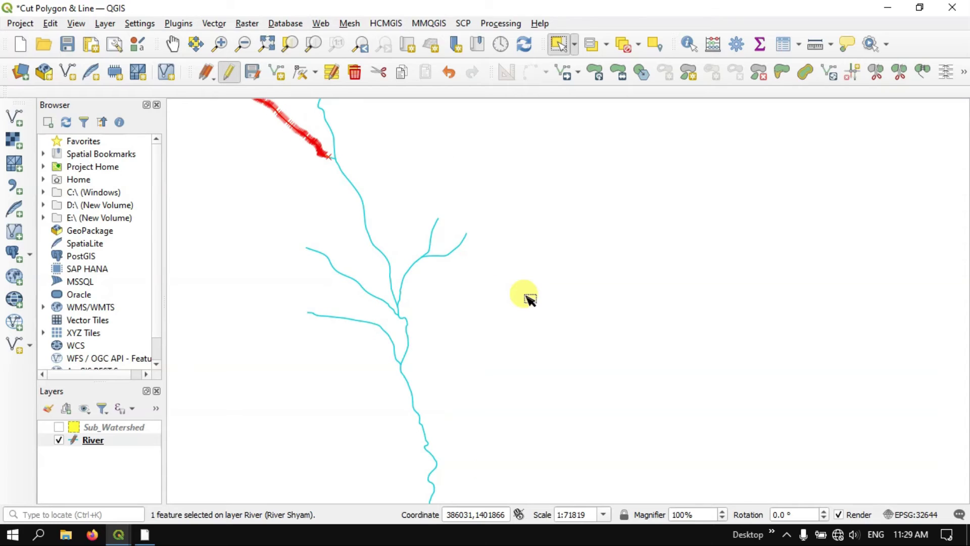
click(527, 307)
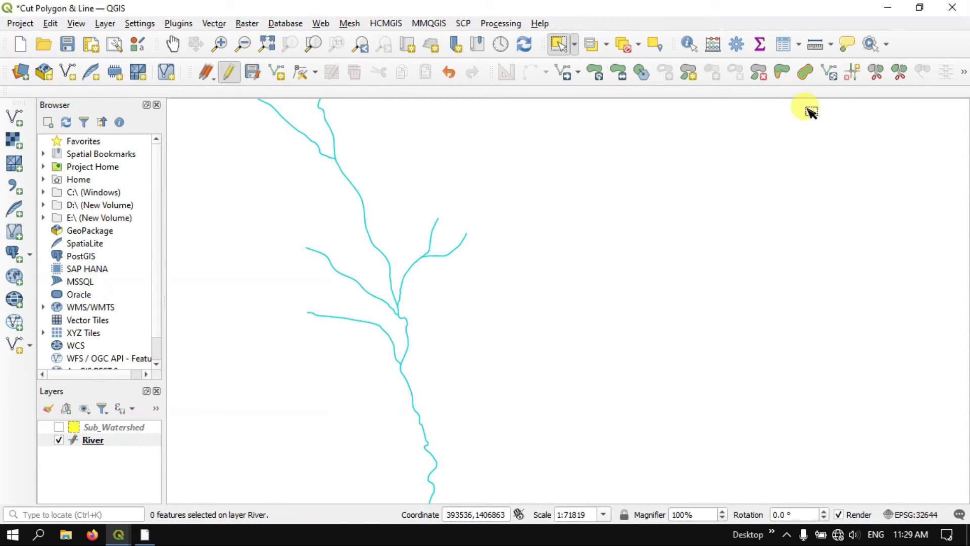
- Cut the main channel below the confluence, then select the newly separated middle stretch
click(877, 74)
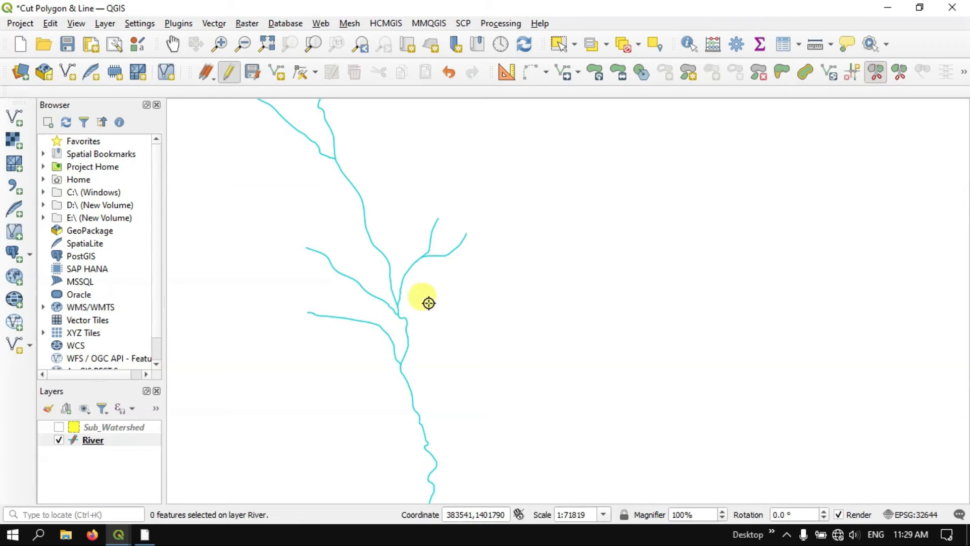
scroll(352, 379, up, 1)
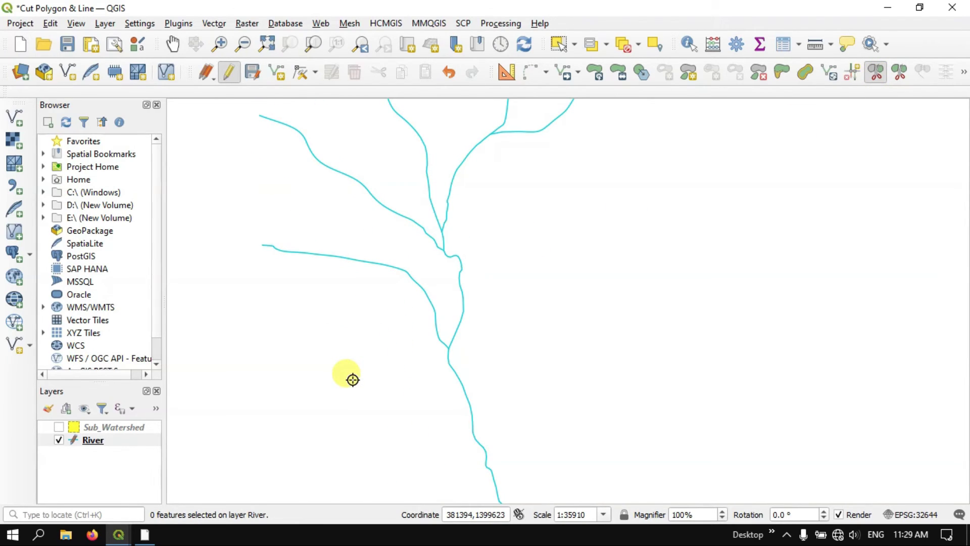
click(377, 365)
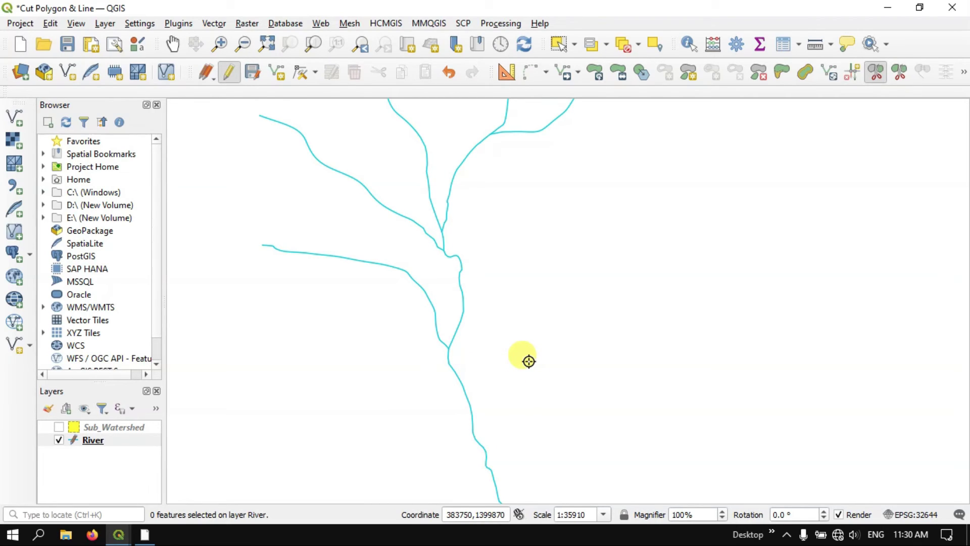
click(715, 117)
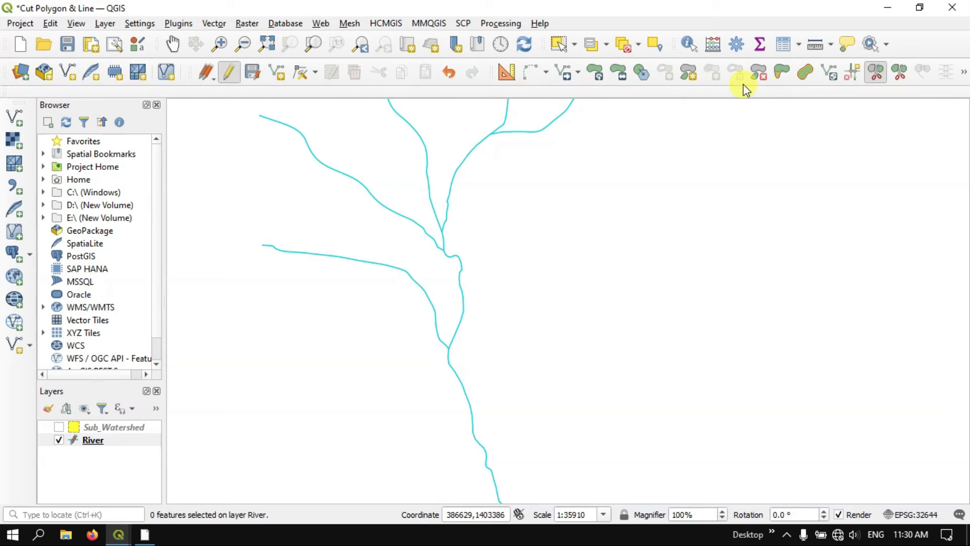
click(561, 44)
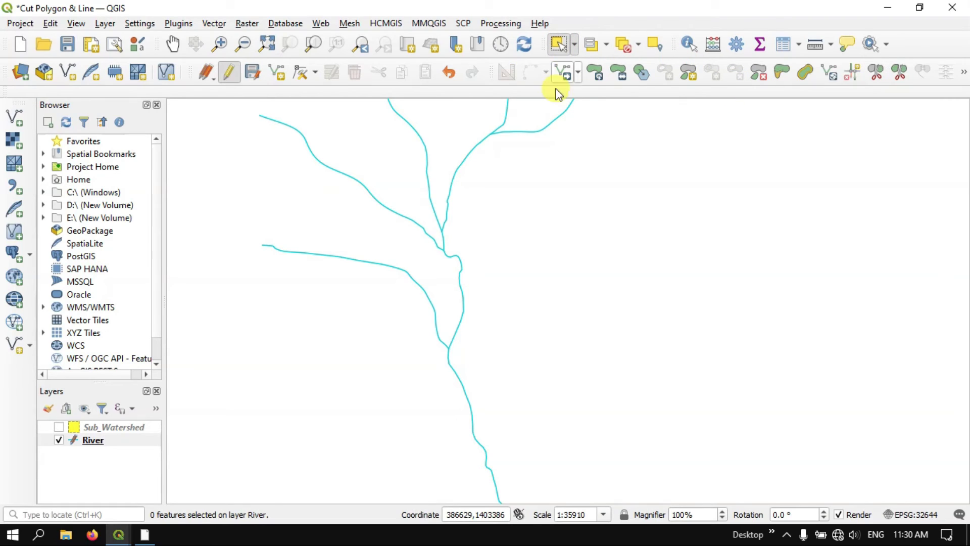
click(465, 394)
scroll(569, 179, down, 2)
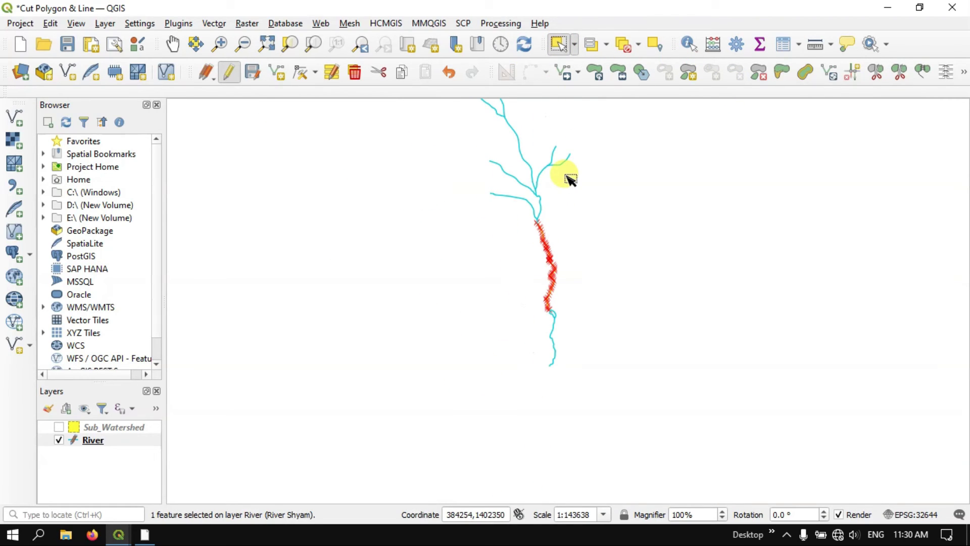
scroll(576, 182, up, 1)
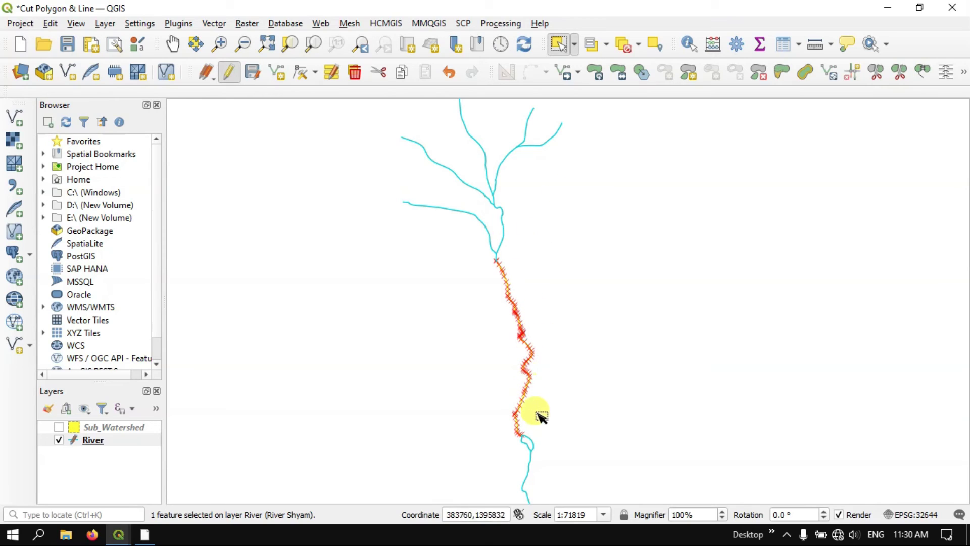
scroll(566, 196, down, 1)
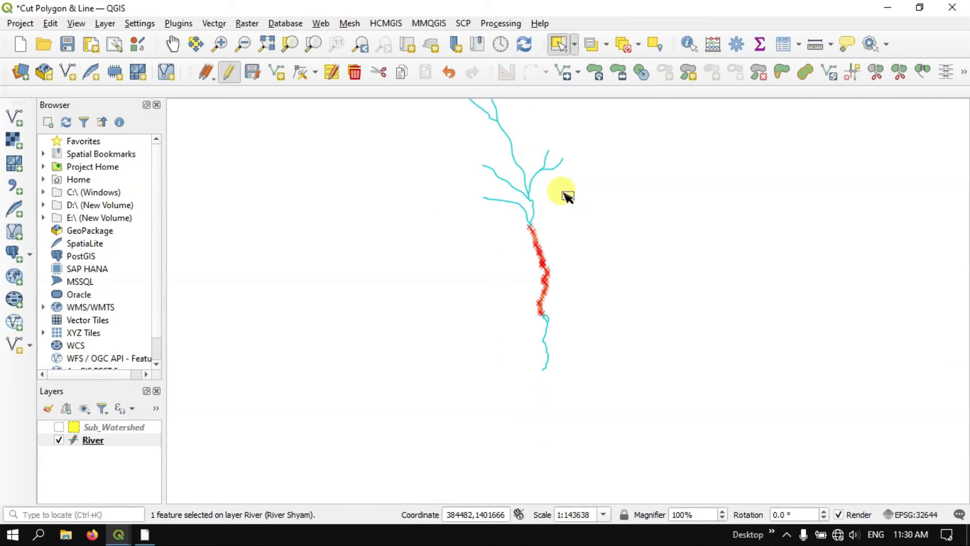
scroll(567, 196, down, 1)
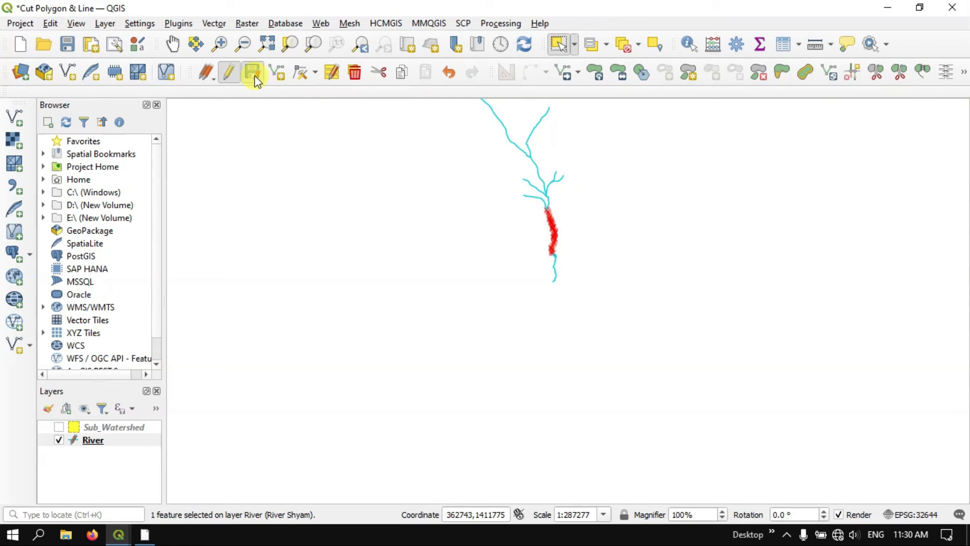
- Commit the River layer's split edits and switch off editing
click(231, 72)
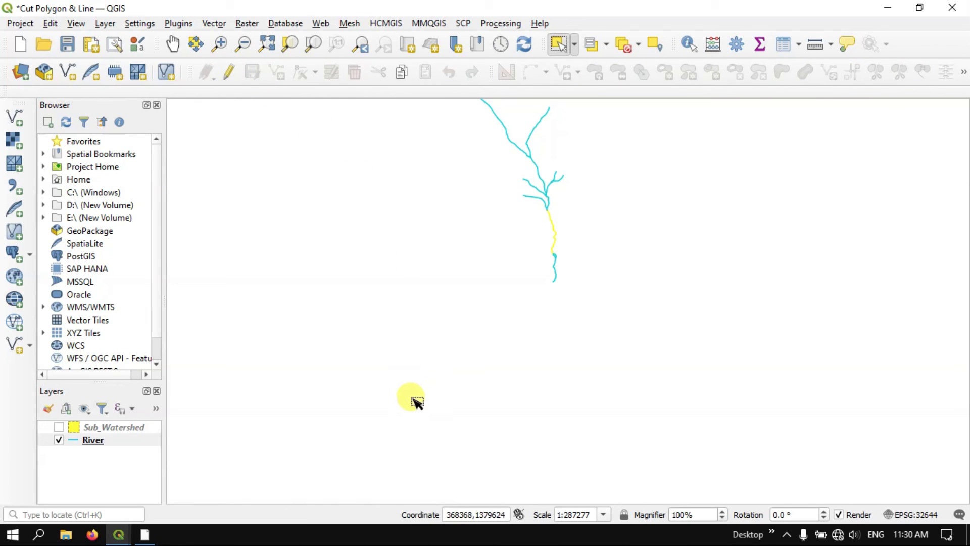
scroll(417, 403, up, 1)
scroll(425, 345, down, 1)
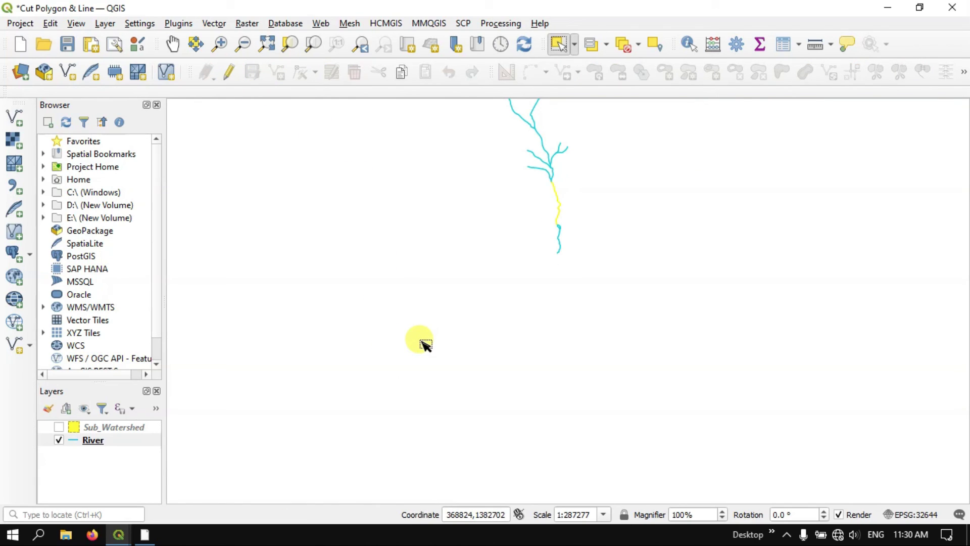
scroll(424, 345, down, 1)
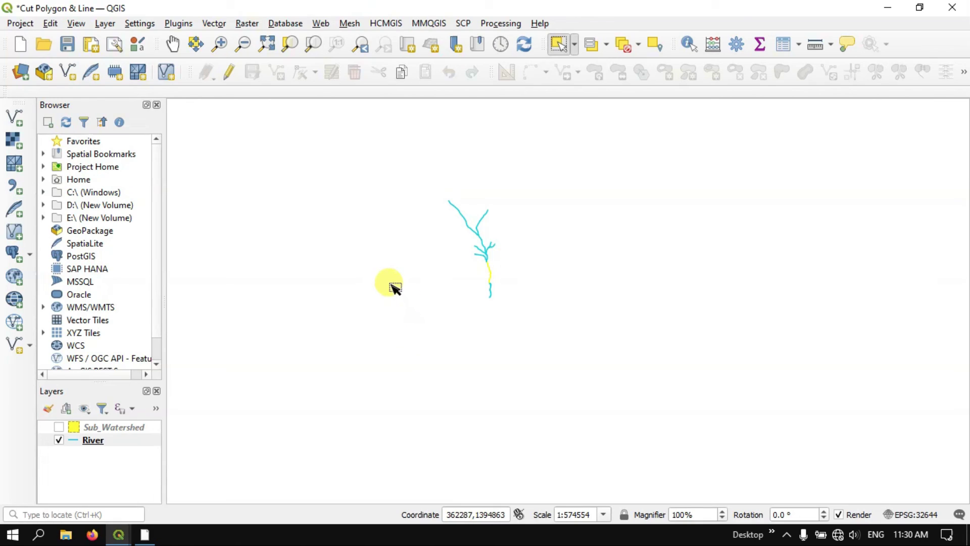